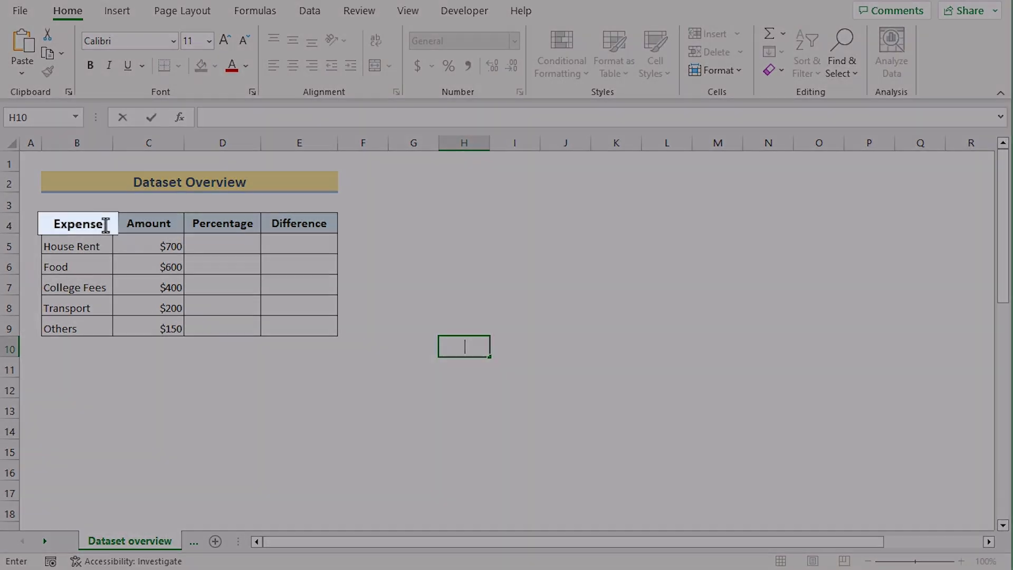
- Point out the Expense, Amount, Percentage and Difference headers of the expense table
left_click(105, 223)
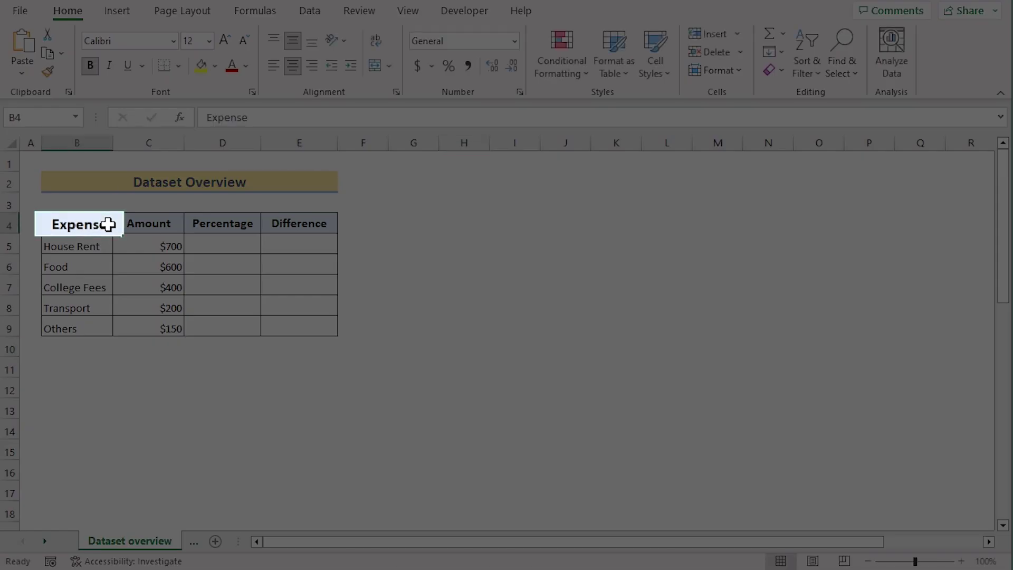
left_click(180, 224)
left_click(255, 224)
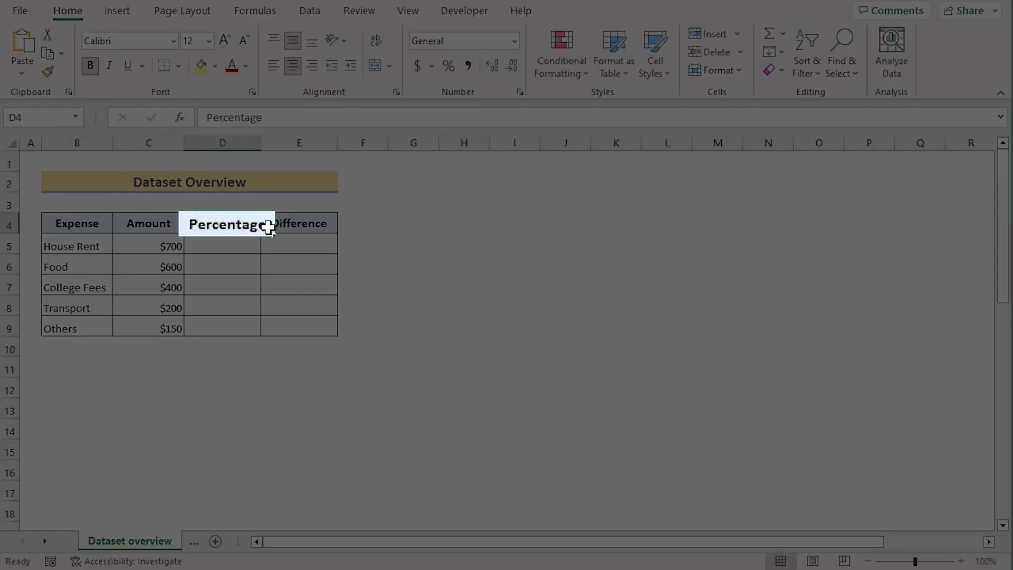
left_click(325, 223)
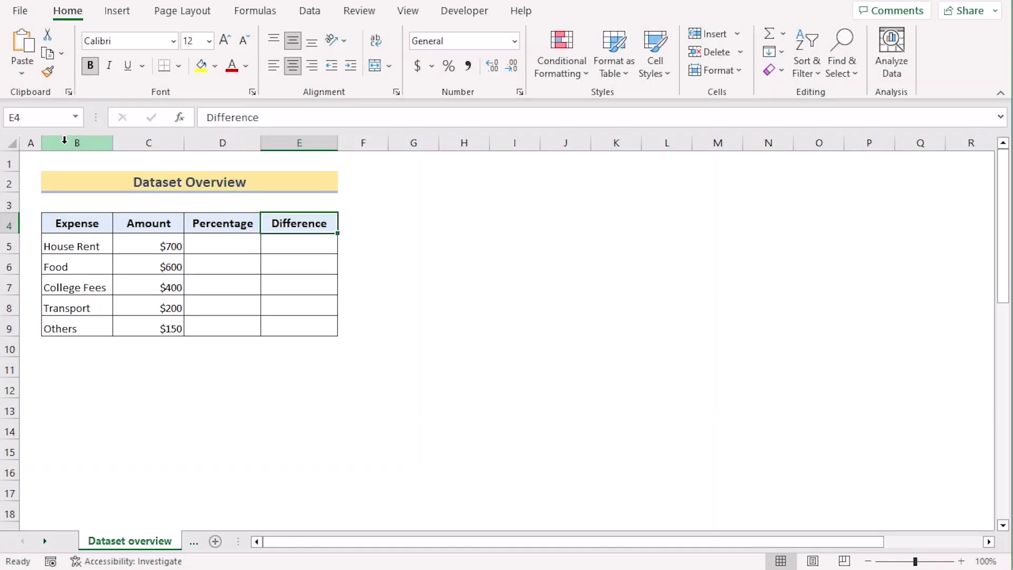
- Select columns B through E in turn, ending back on the Expense header in B4
left_click(64, 139)
left_click(150, 138)
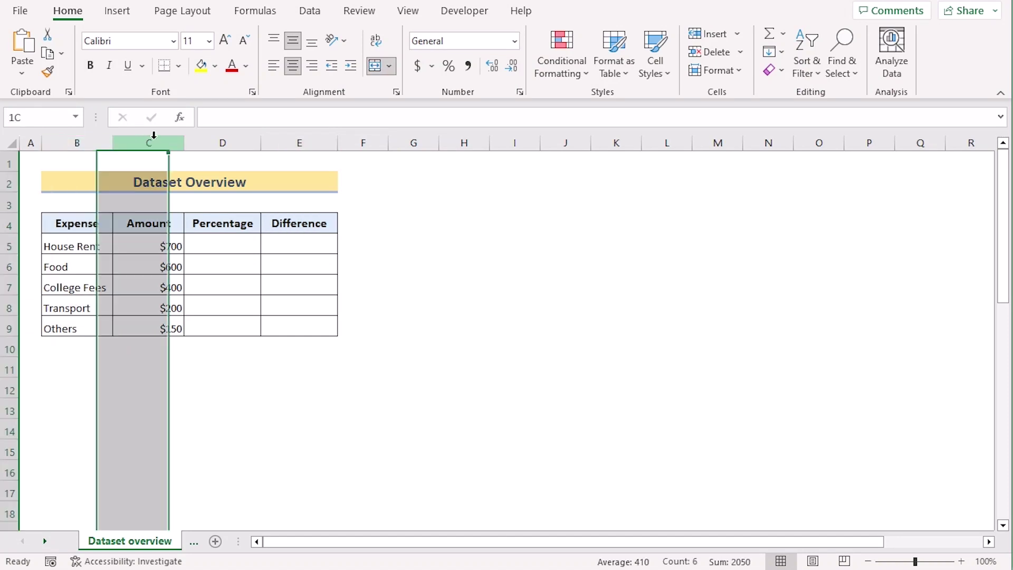
left_click(224, 139)
left_click(289, 141)
left_click(100, 226)
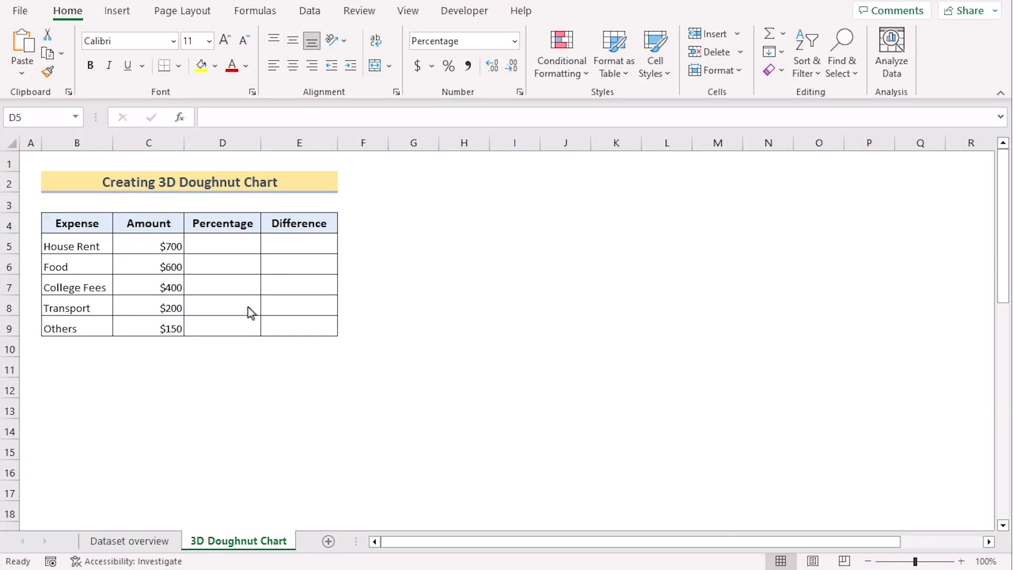
- Enter =C5/SUM($C$5:$C$9) in D5 and fill it down to D9
left_click(206, 247)
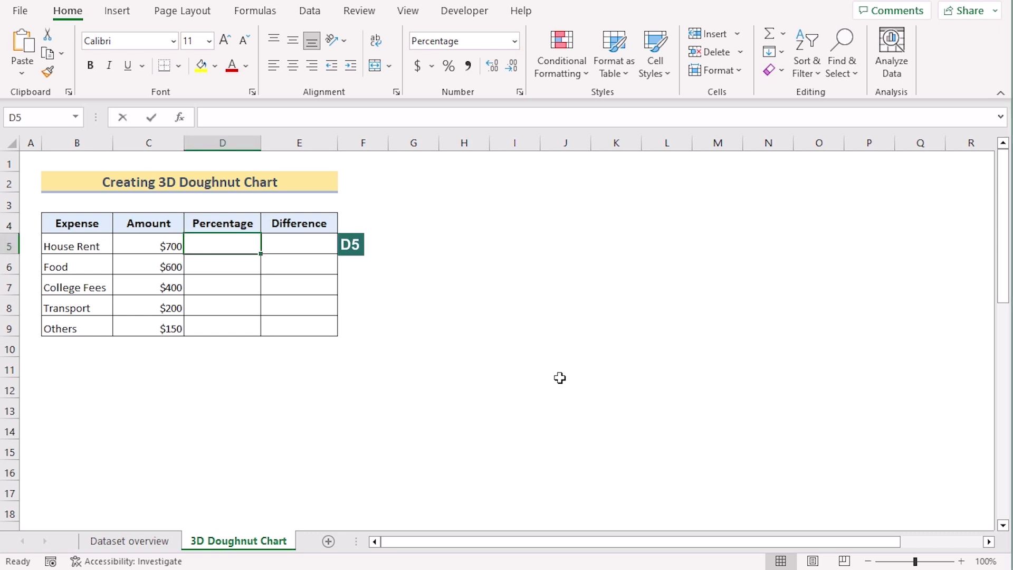
type("=")
left_click(125, 246)
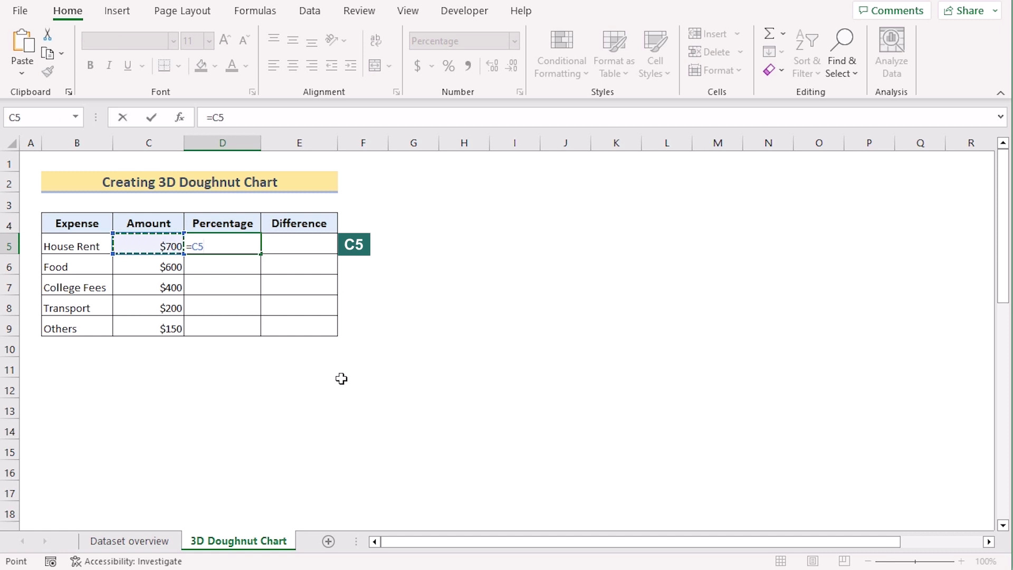
type("/")
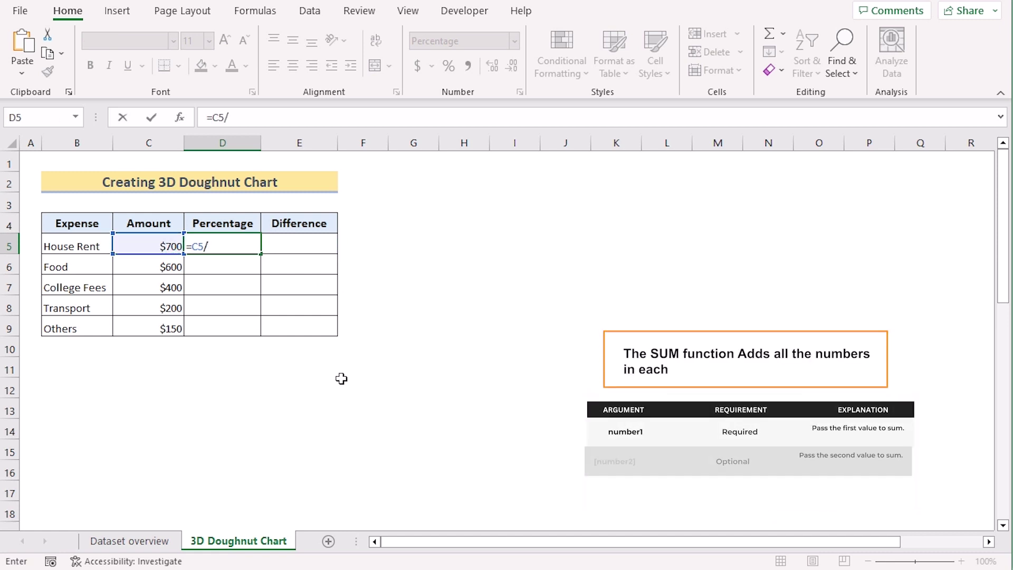
type("SUM(")
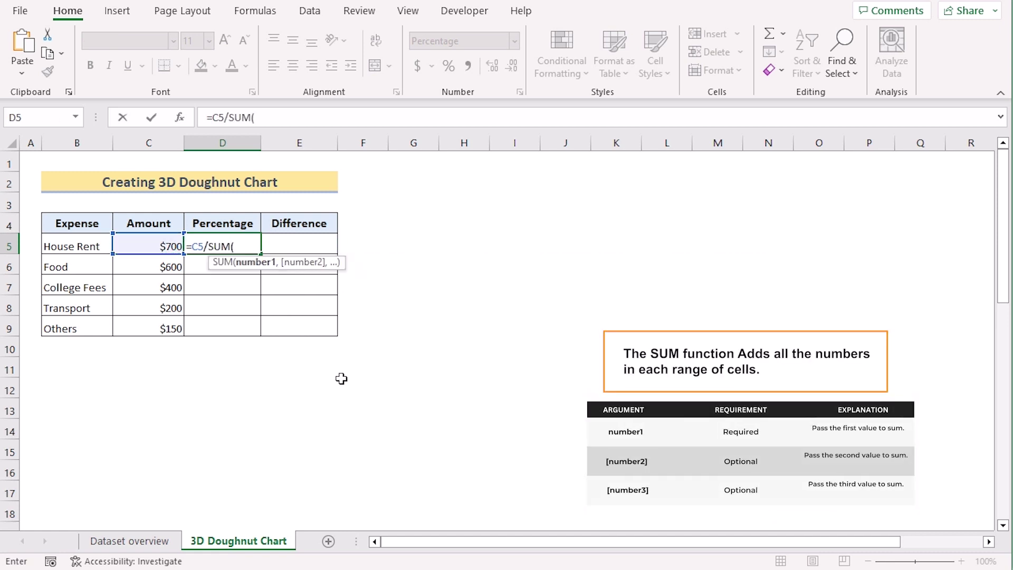
left_click(143, 247)
left_click_drag(151, 312, 158, 328)
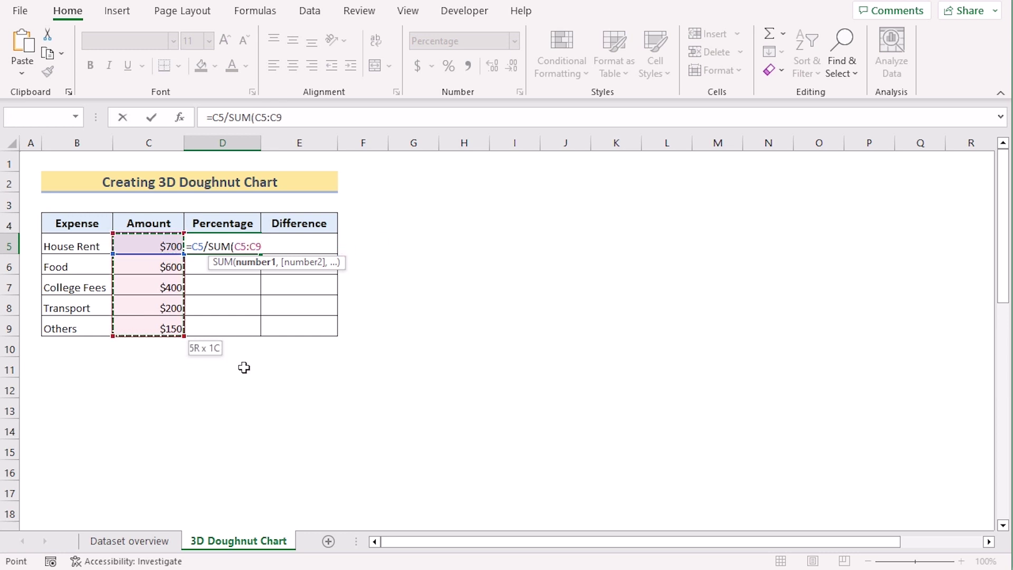
key("F4")
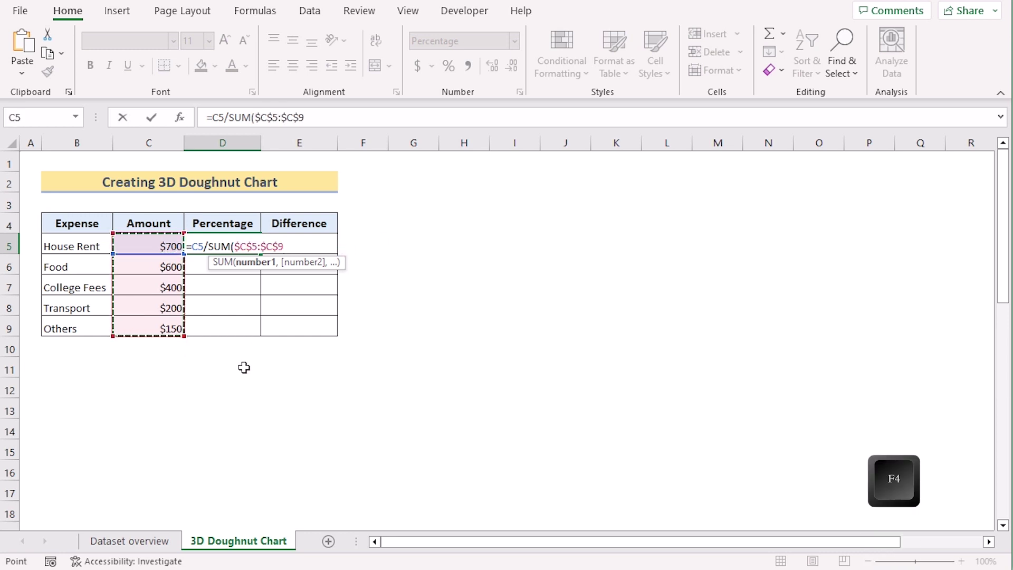
type(")")
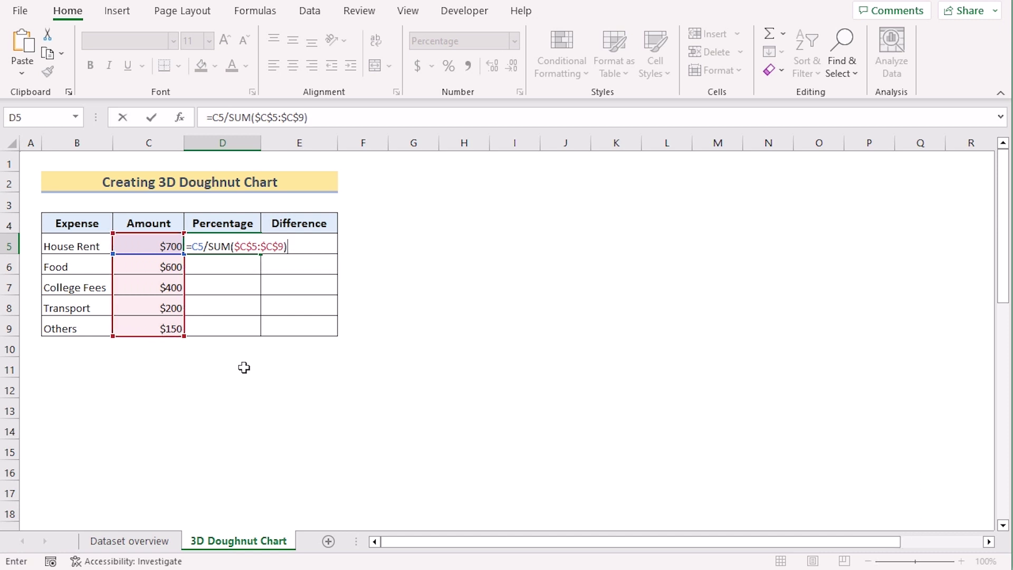
key("Return")
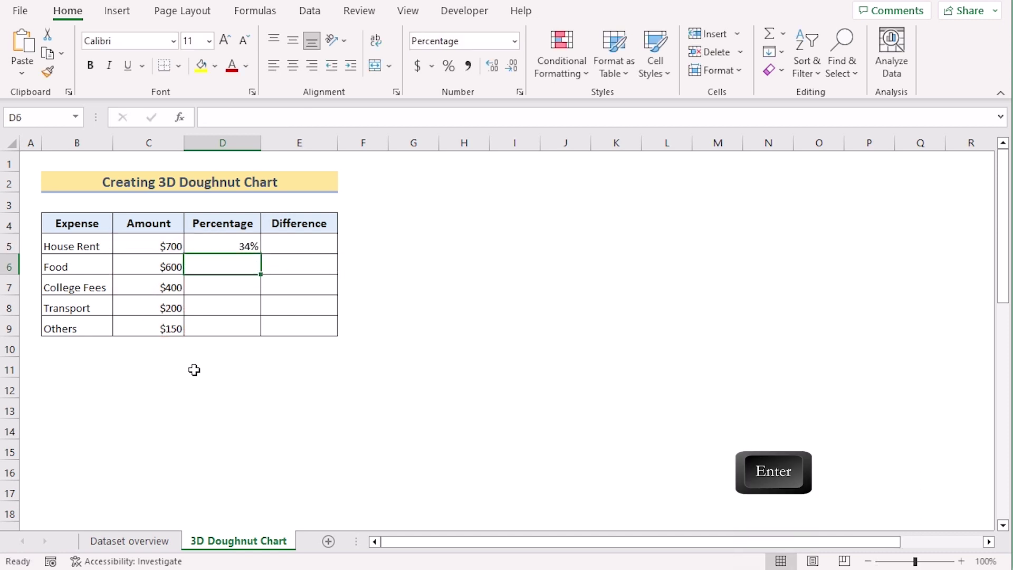
left_click(209, 244)
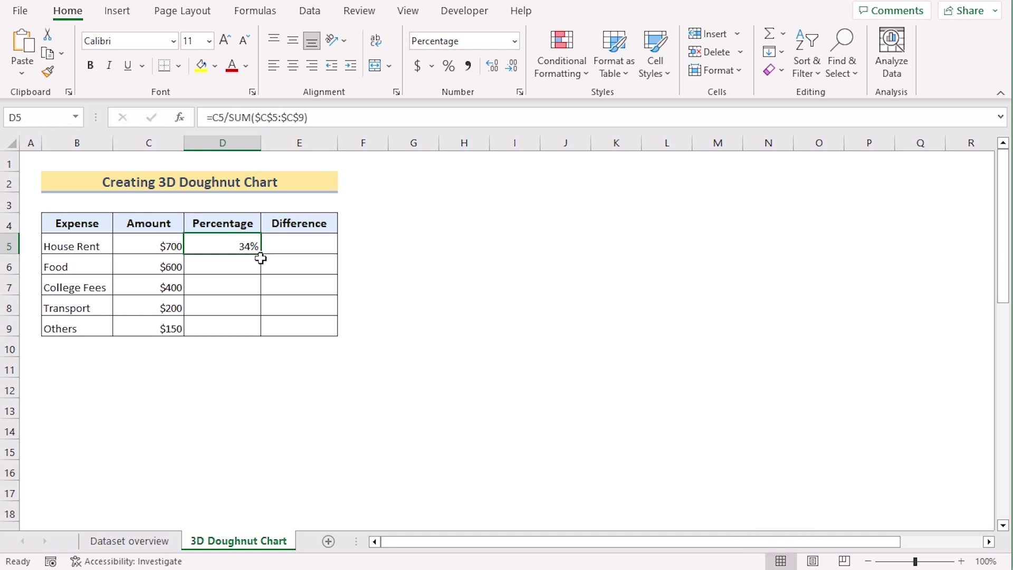
left_click_drag(262, 256, 251, 330)
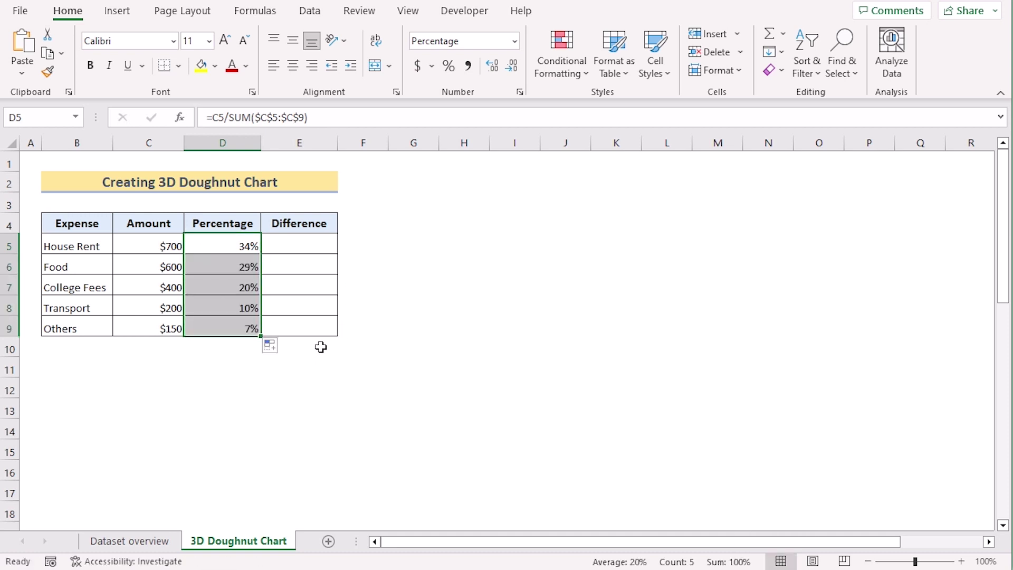
- Enter =1-D5 in E5 and fill it down to E9
left_click(303, 244)
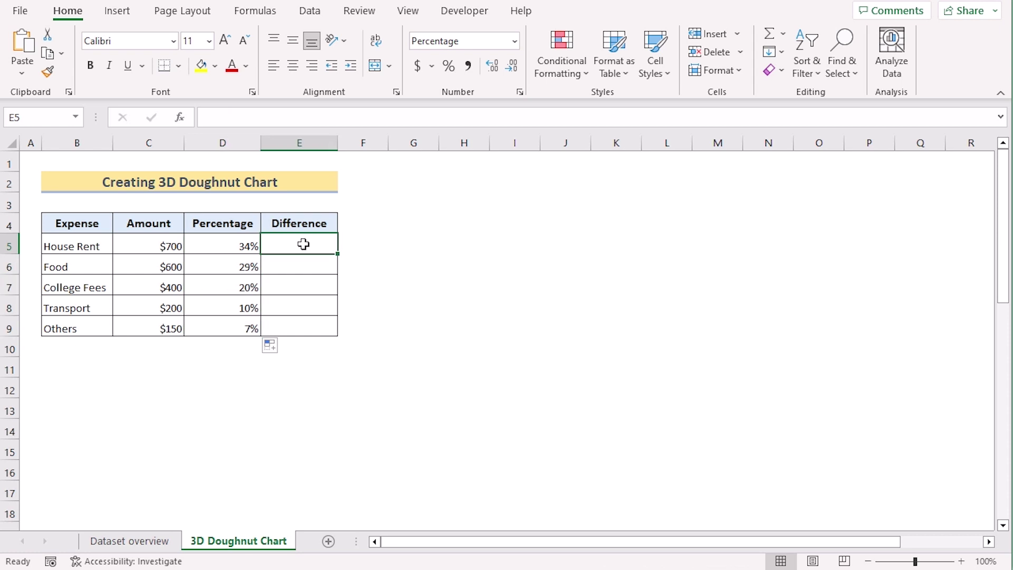
double_click(286, 248)
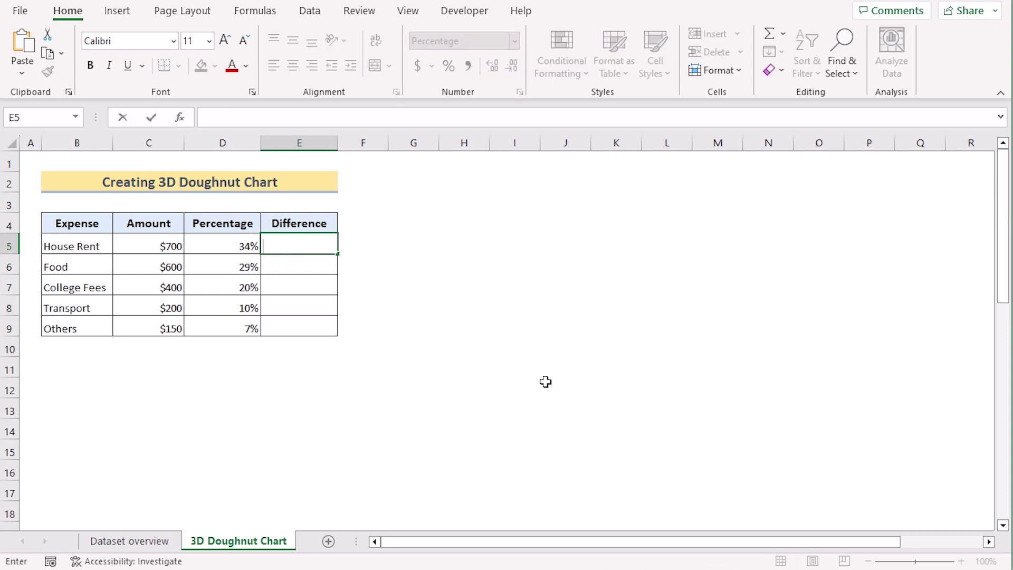
type("=")
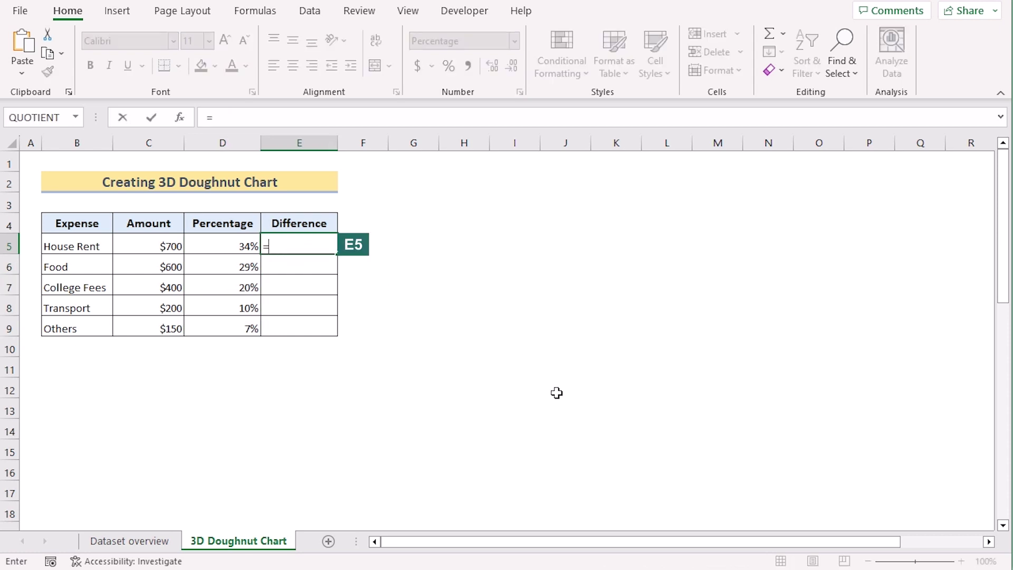
type("1-")
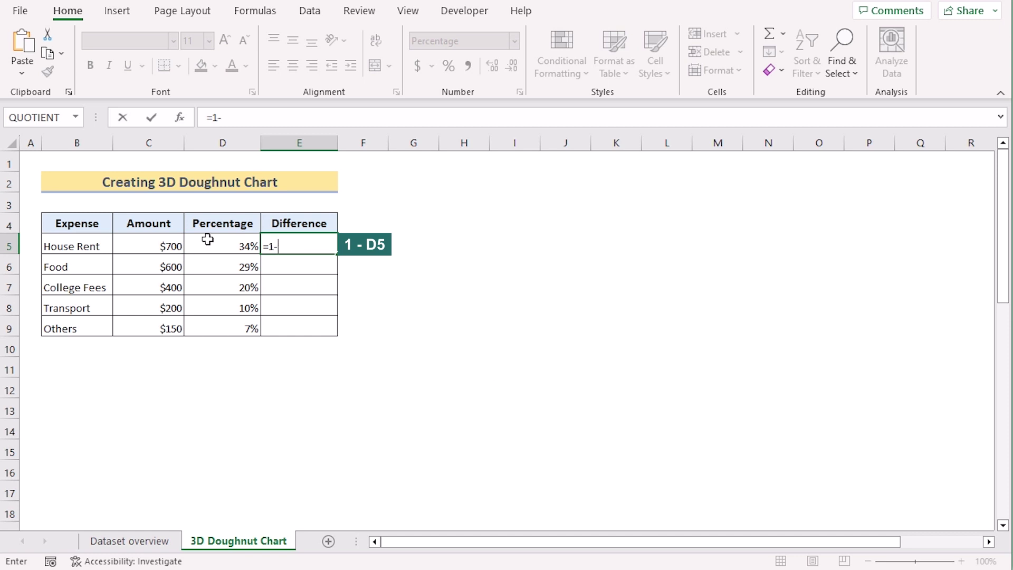
left_click(207, 240)
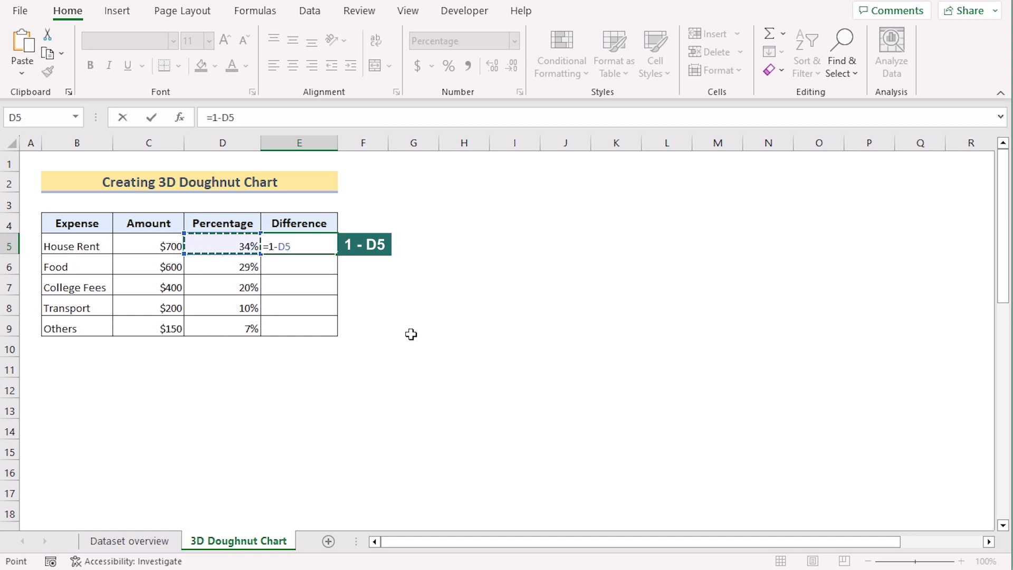
key("Return")
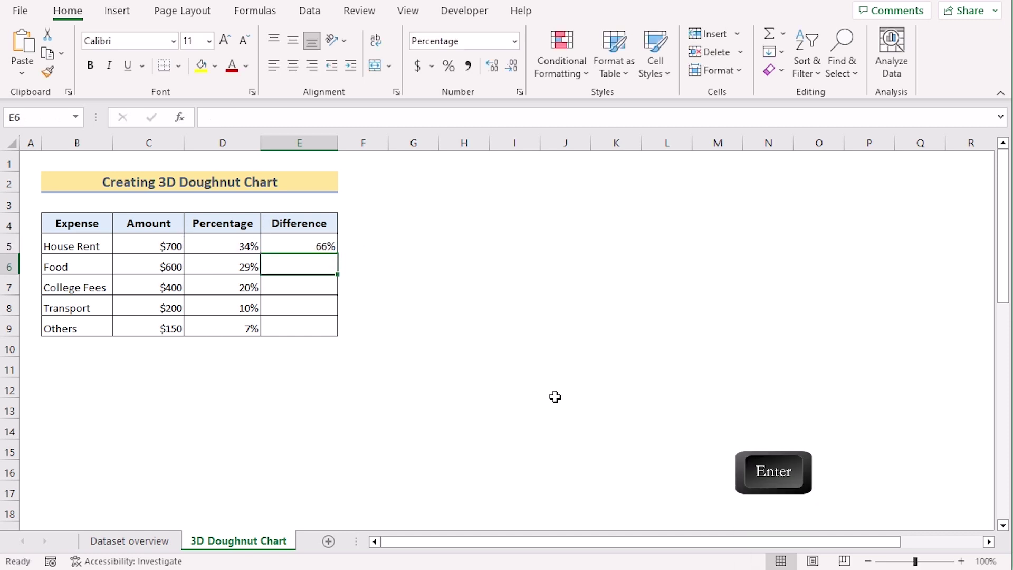
left_click(307, 241)
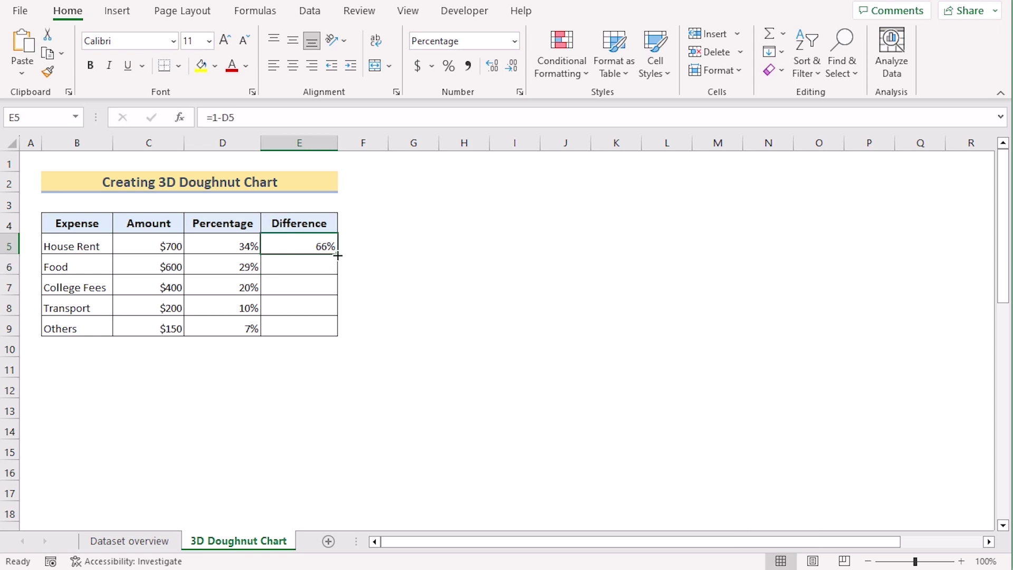
left_click_drag(337, 255, 338, 334)
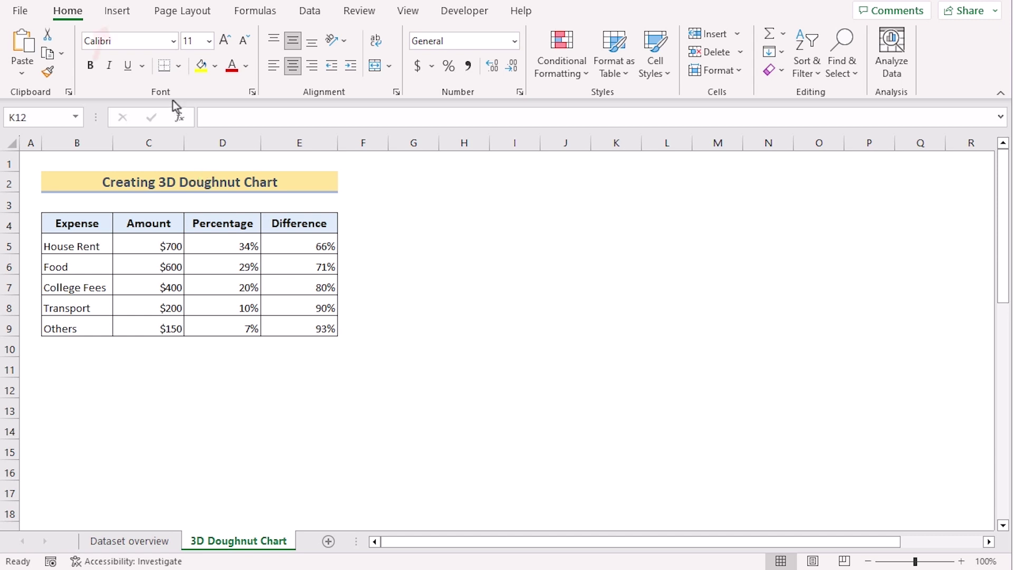
- Draw a Basic Shapes Donut beside the expense table
left_click(118, 15)
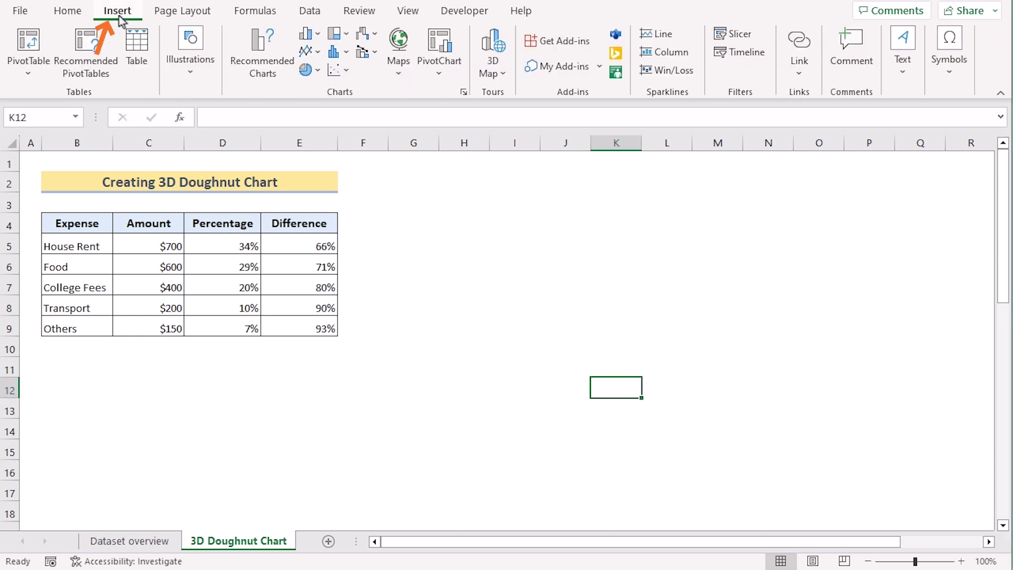
left_click(191, 84)
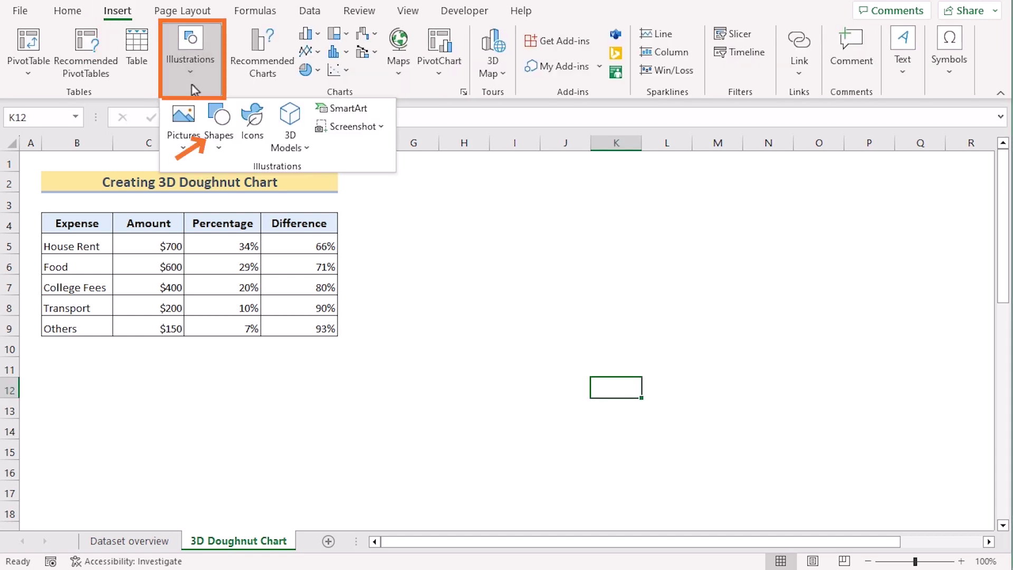
left_click(220, 154)
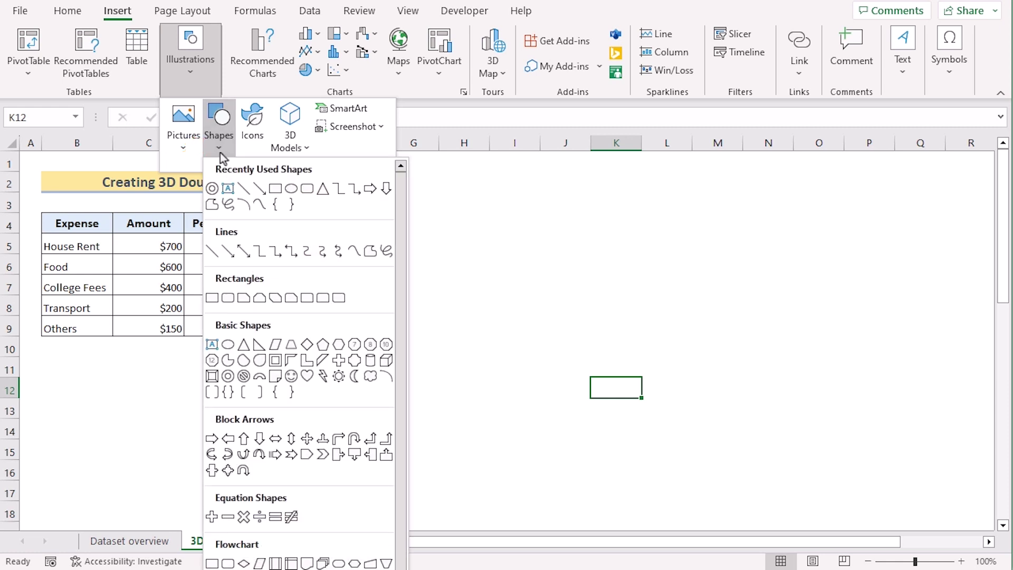
left_click(228, 376)
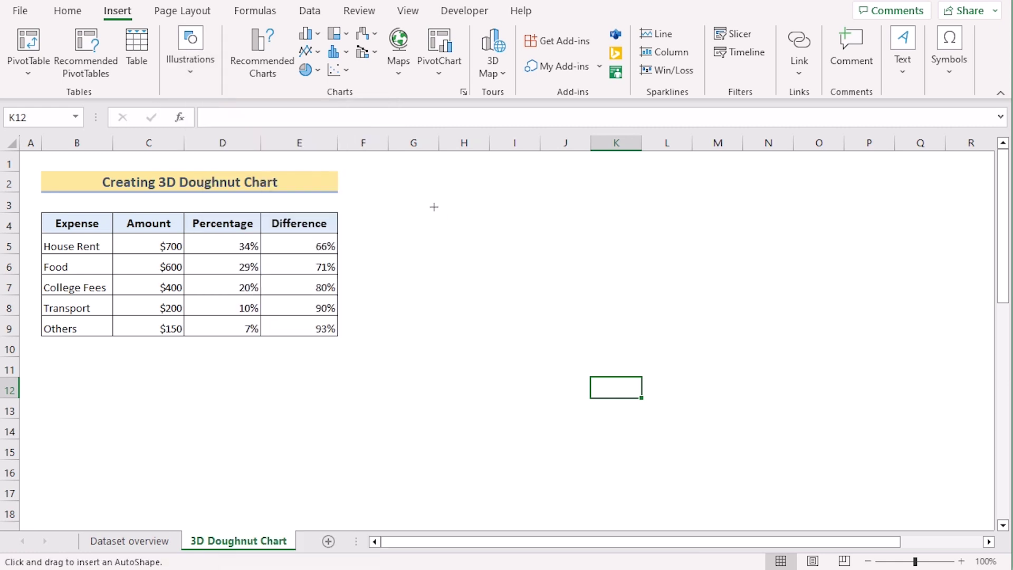
left_click_drag(448, 231, 600, 373)
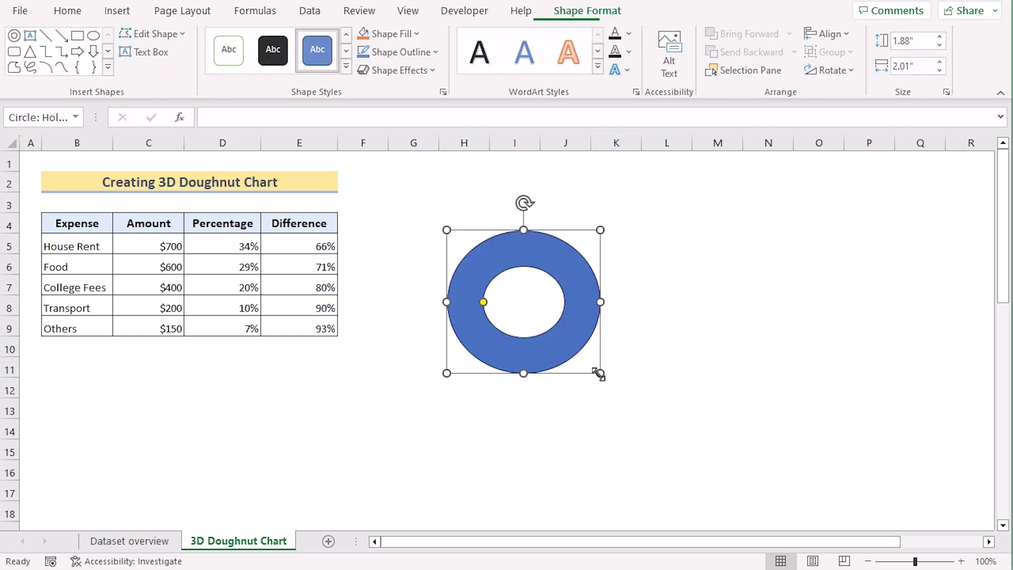
- Apply an isometric top-view 3-D rotation preset to the doughnut shape
right_click(521, 358)
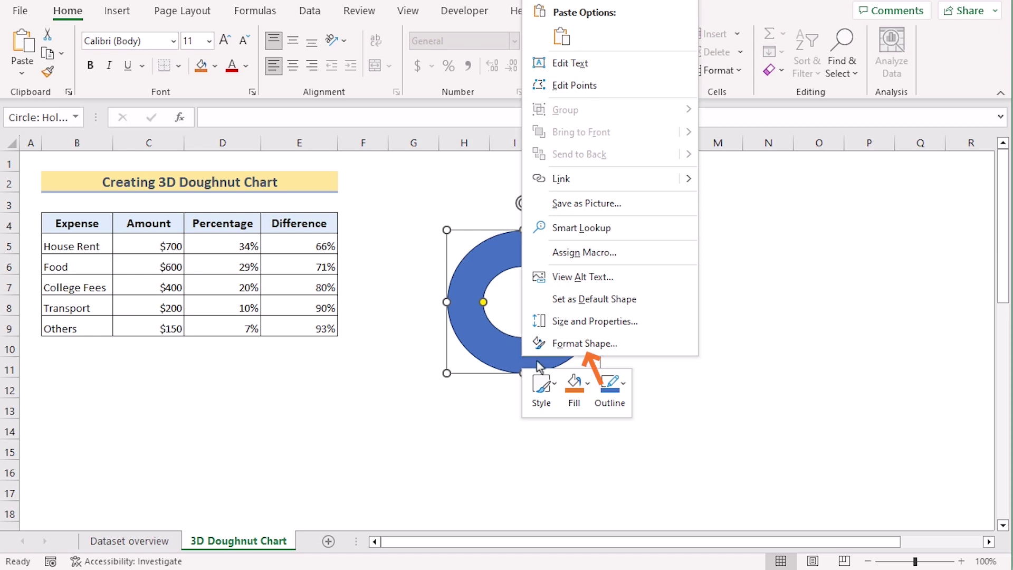
left_click(597, 346)
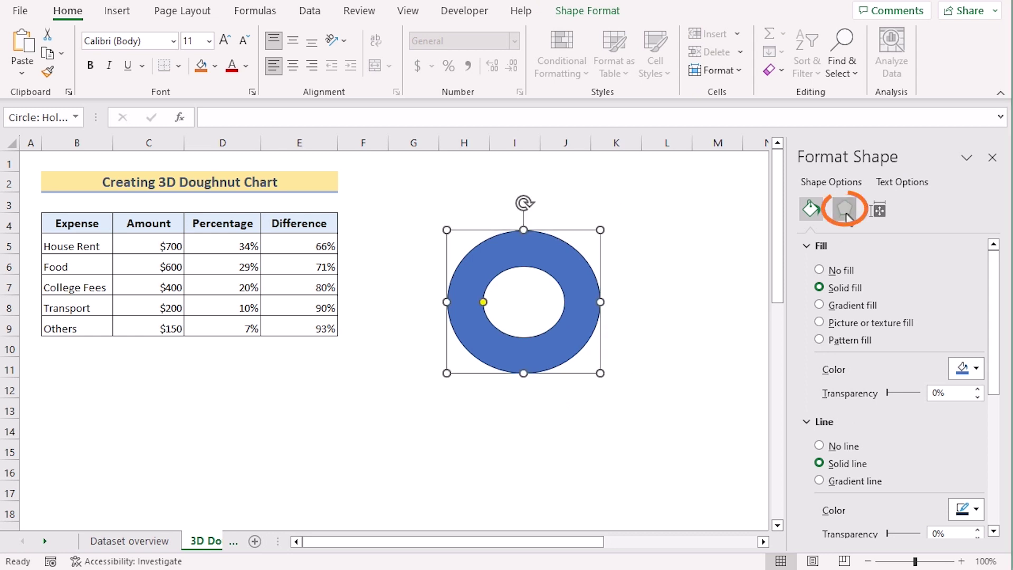
left_click(844, 211)
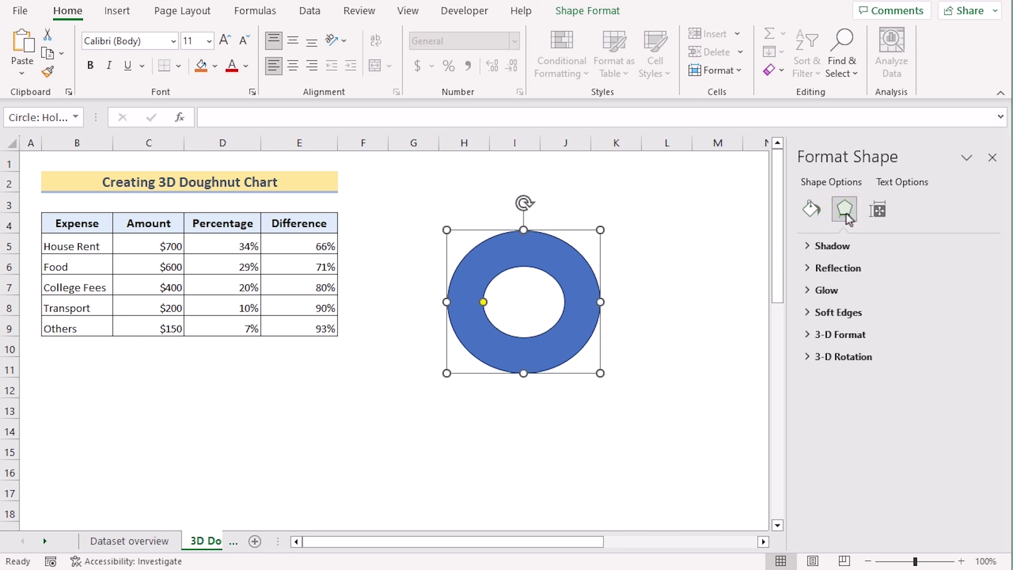
left_click(838, 359)
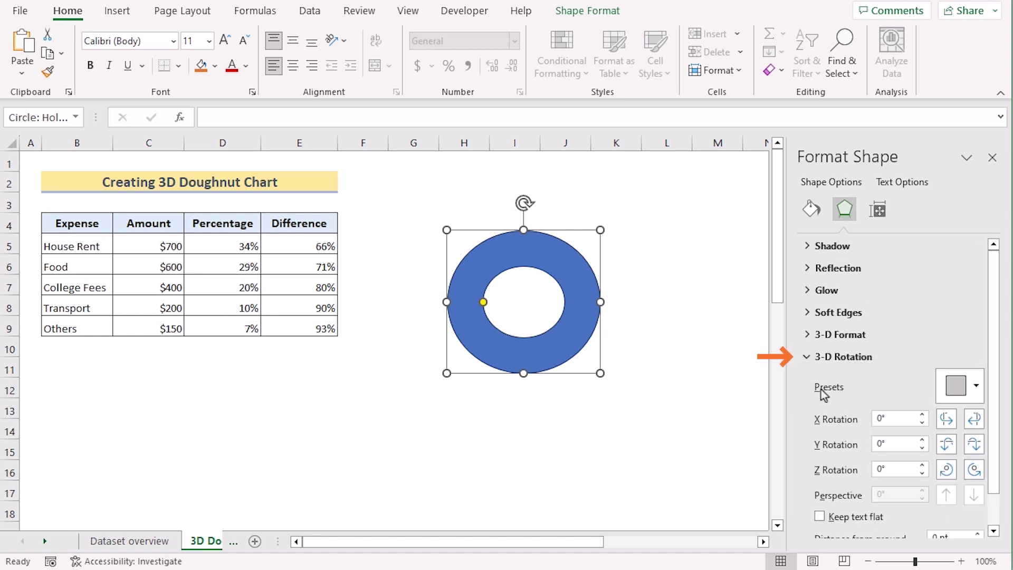
left_click(976, 385)
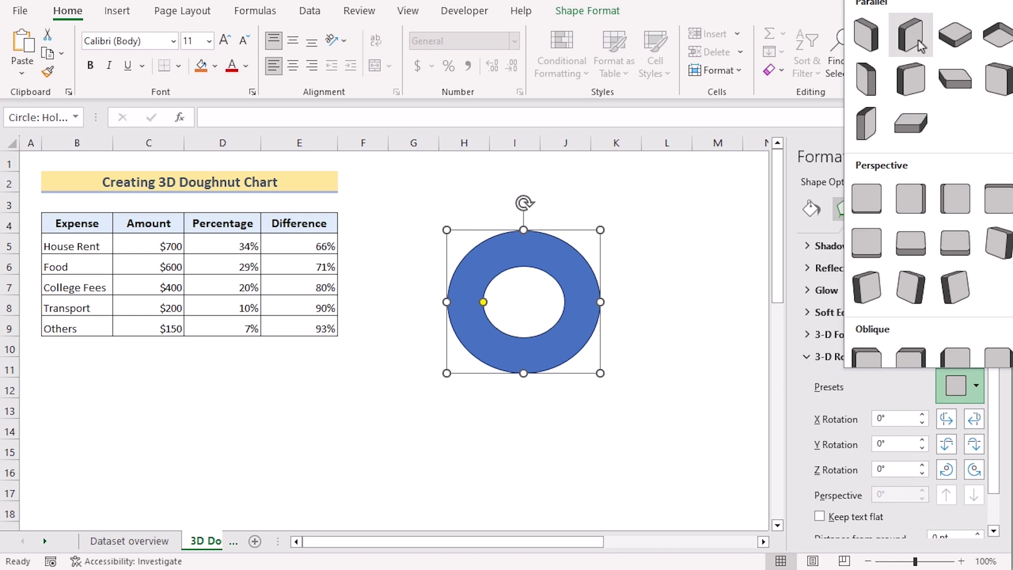
left_click(955, 35)
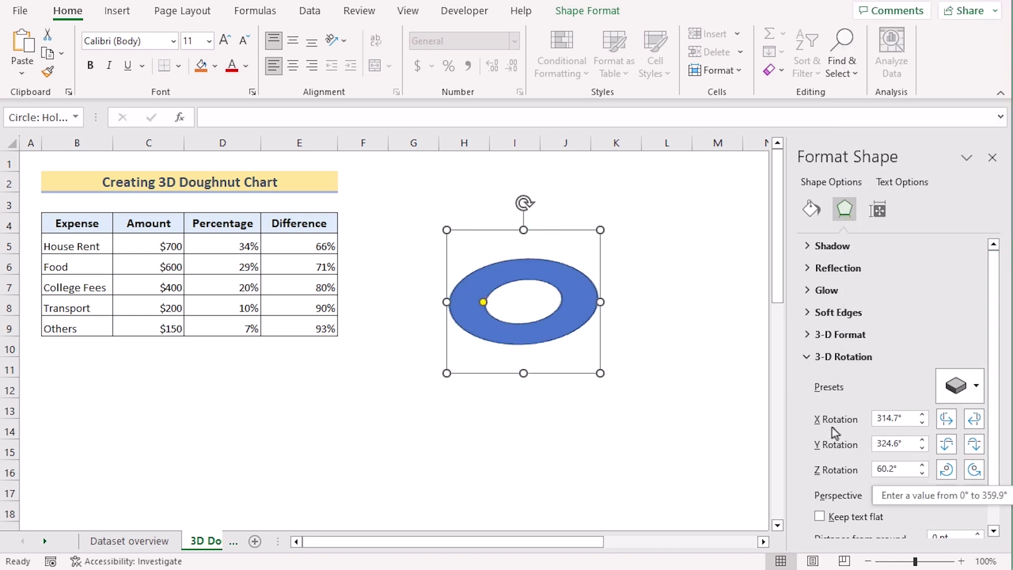
- Set the doughnut's 3-D rotation to X 330°, Y 310° and Z 35°
left_click(898, 421)
left_click_drag(898, 420, 864, 420)
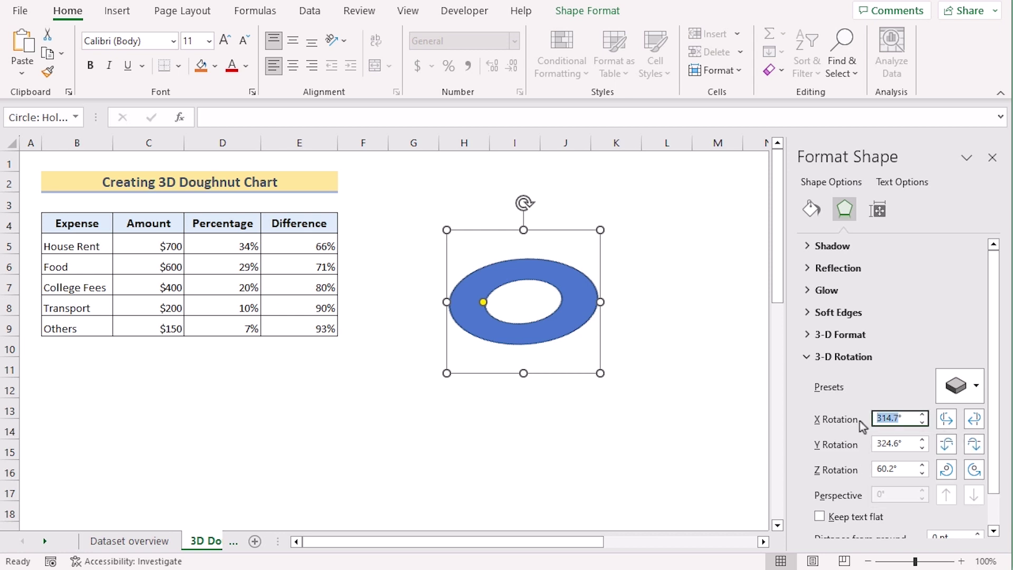
type("330")
key("Return")
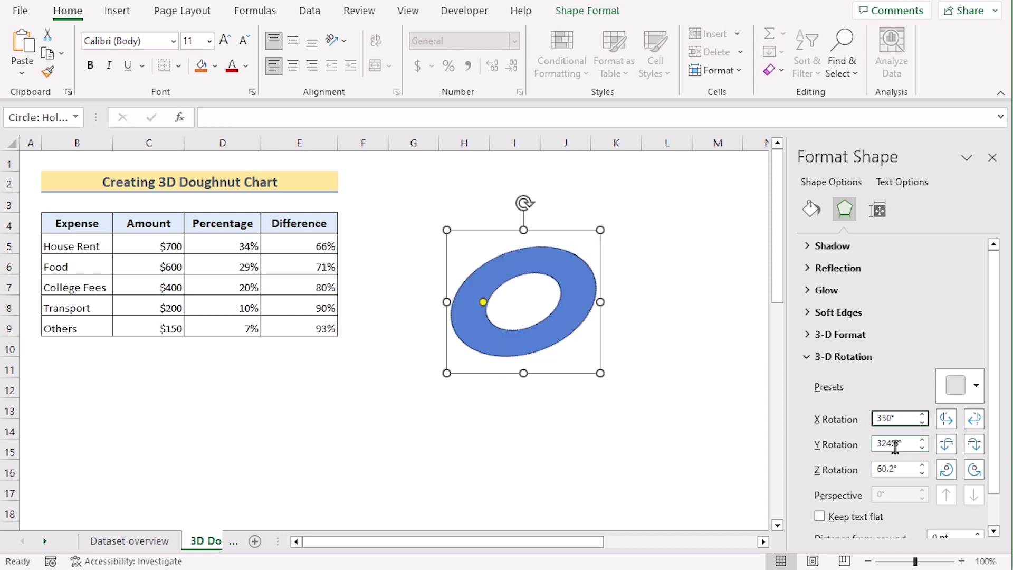
left_click_drag(899, 445, 869, 445)
type("310")
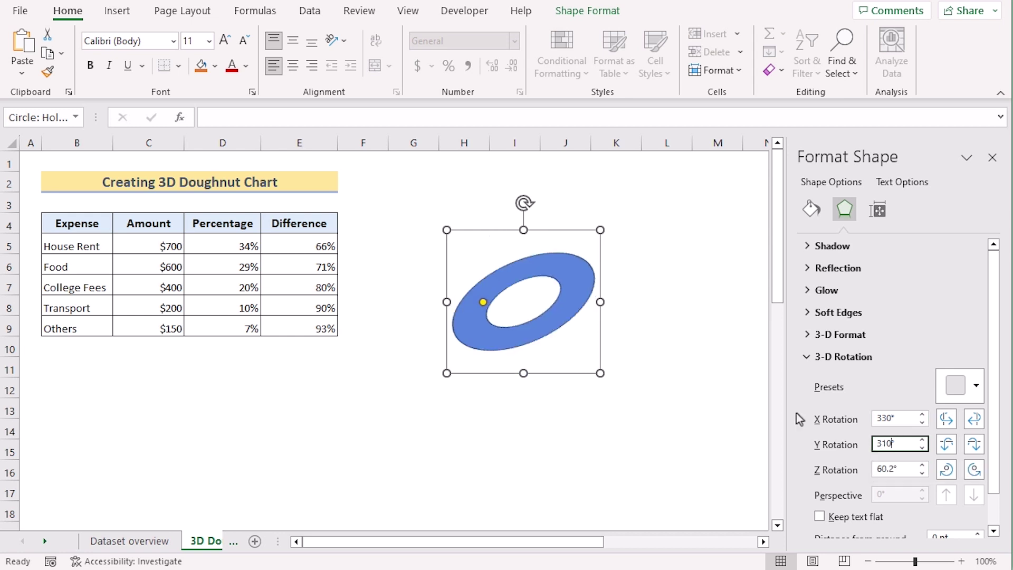
key("Return")
left_click_drag(893, 473, 874, 472)
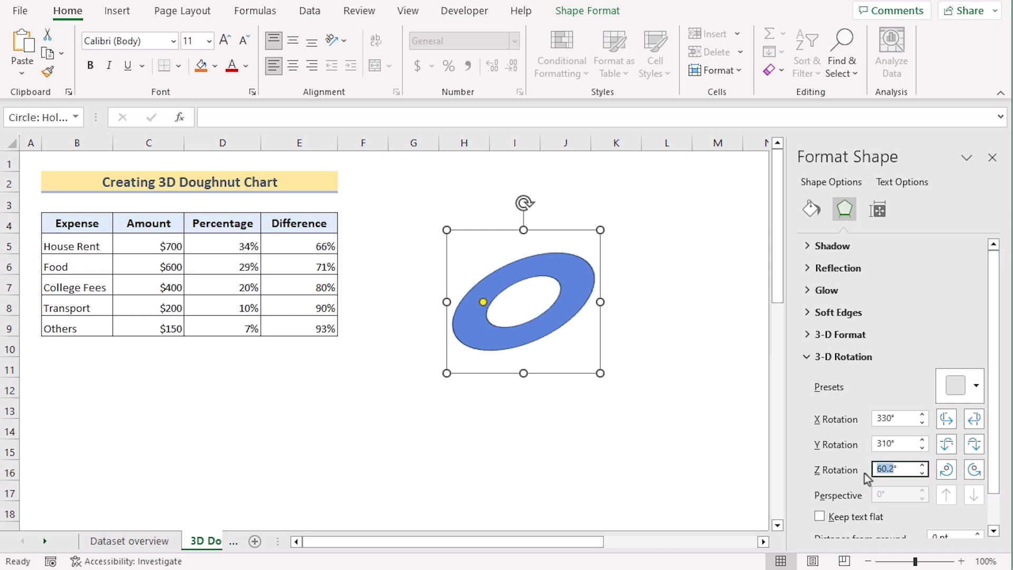
type("35")
key("Return")
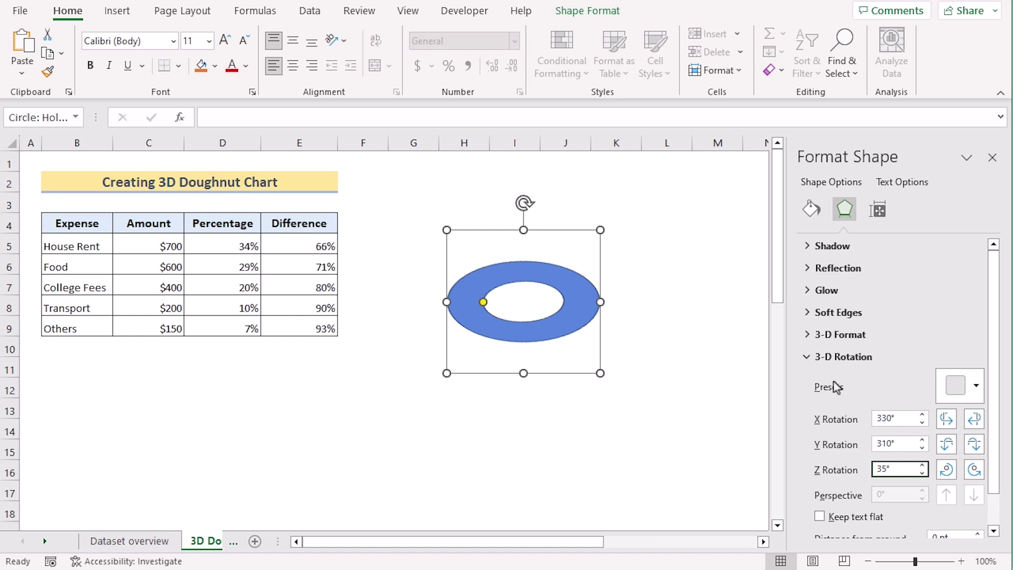
- In 3-D Format, set the doughnut's top bevel width to 13 pt and depth to 6 pt
left_click(843, 358)
left_click(841, 336)
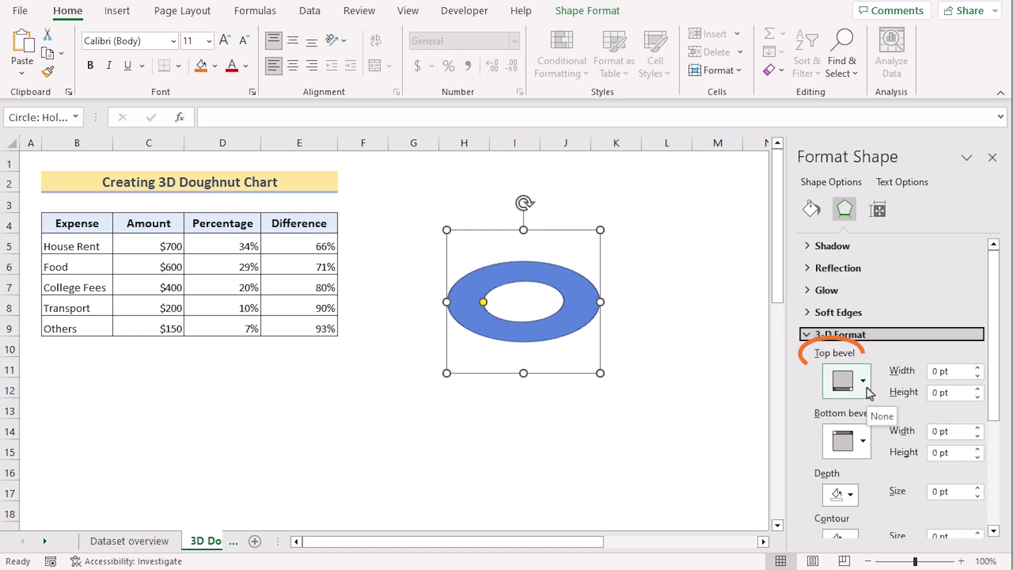
left_click(943, 371)
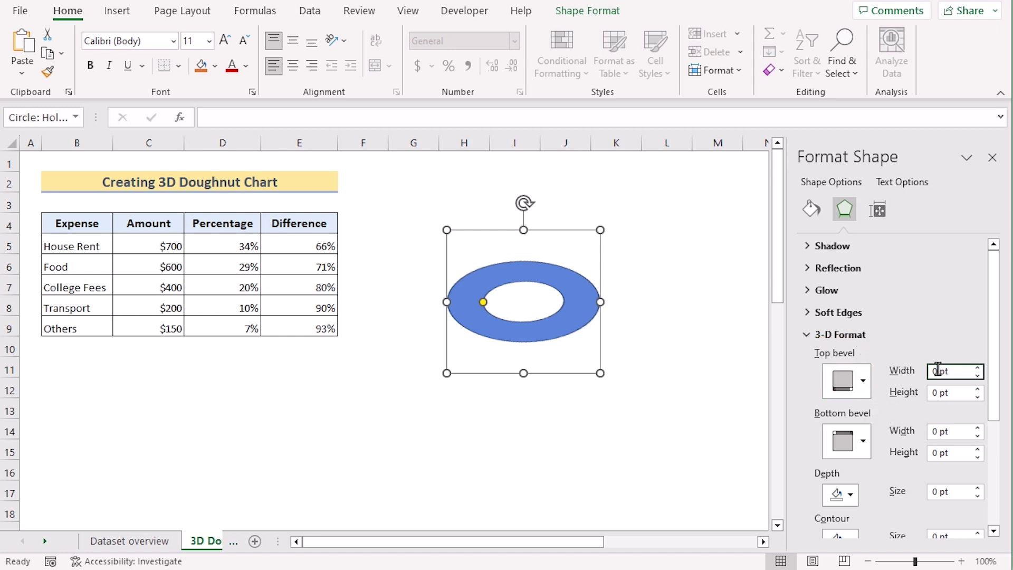
type("13")
key("Return")
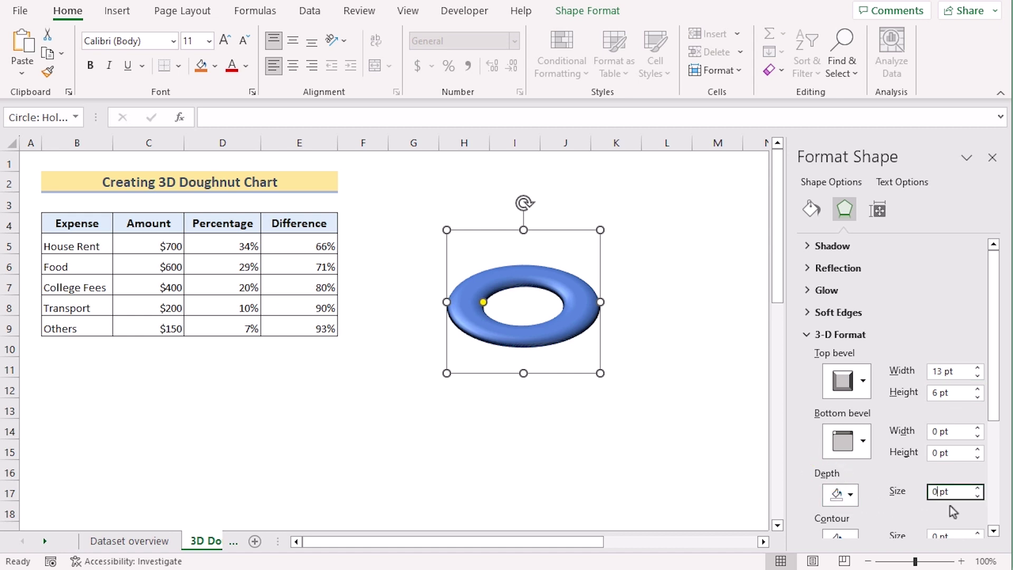
key("BackSpace")
type("6")
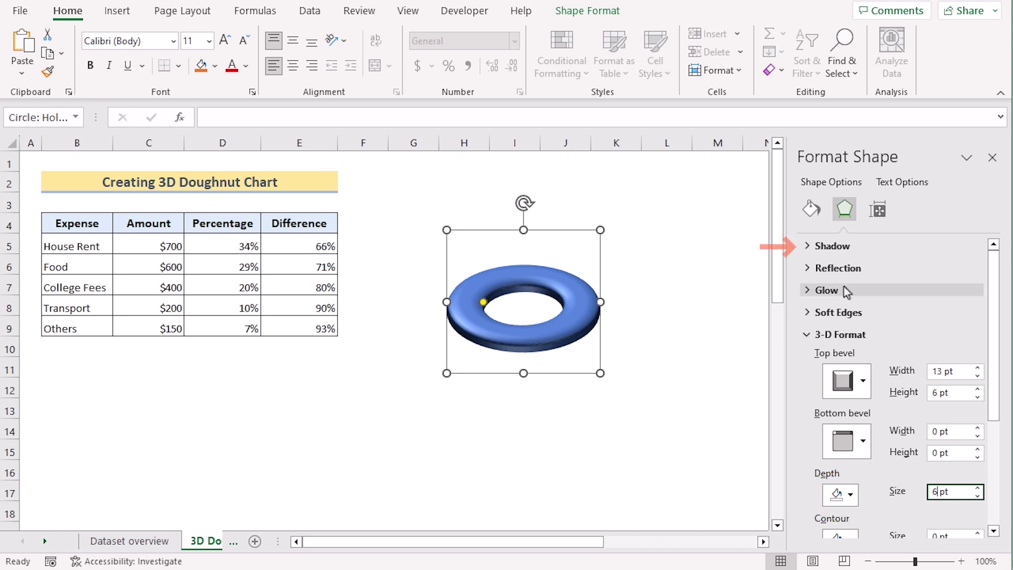
- Apply an Outer shadow preset to the bevelled doughnut
left_click(837, 247)
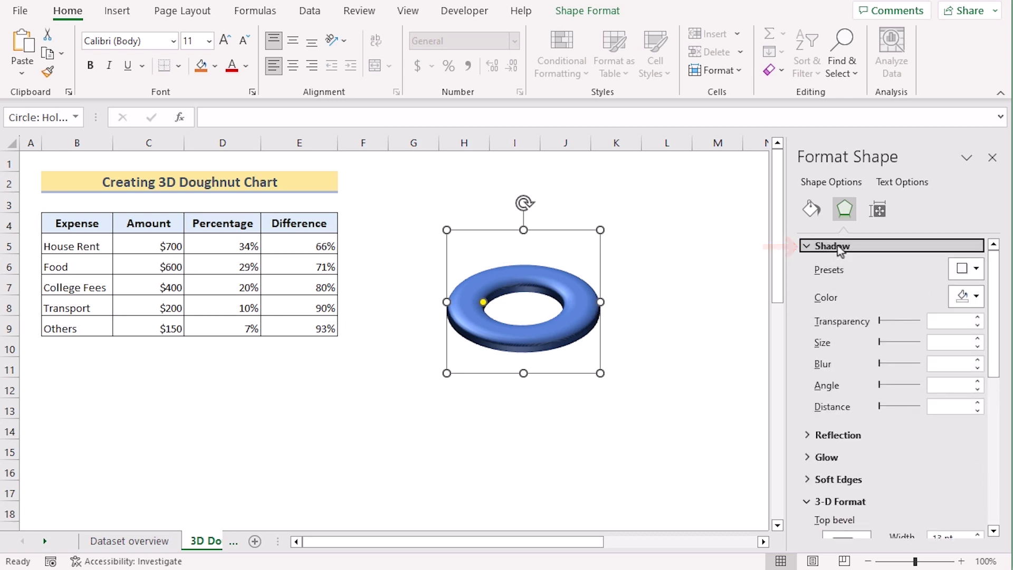
left_click(977, 271)
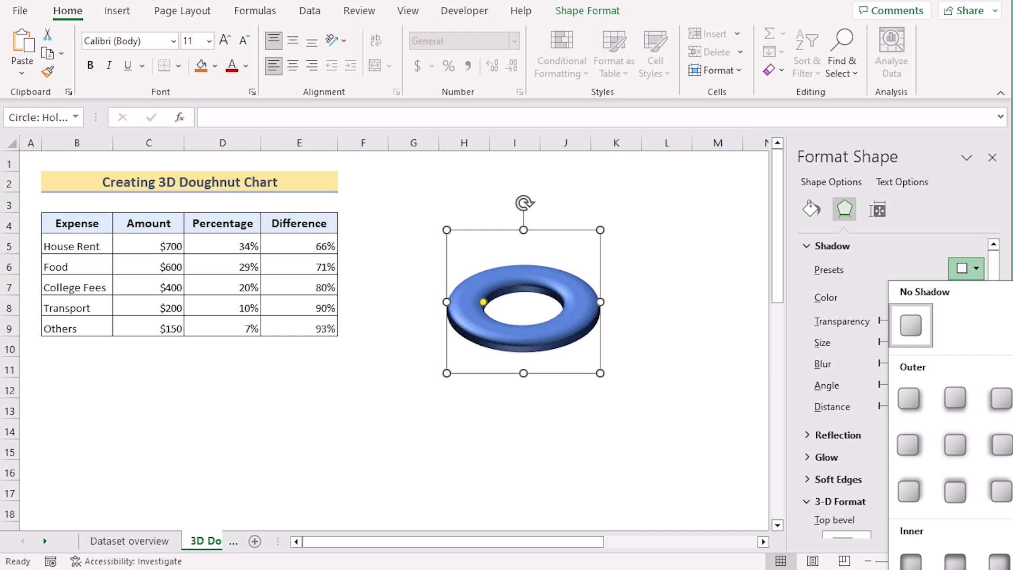
scroll(950, 422, "down", 2)
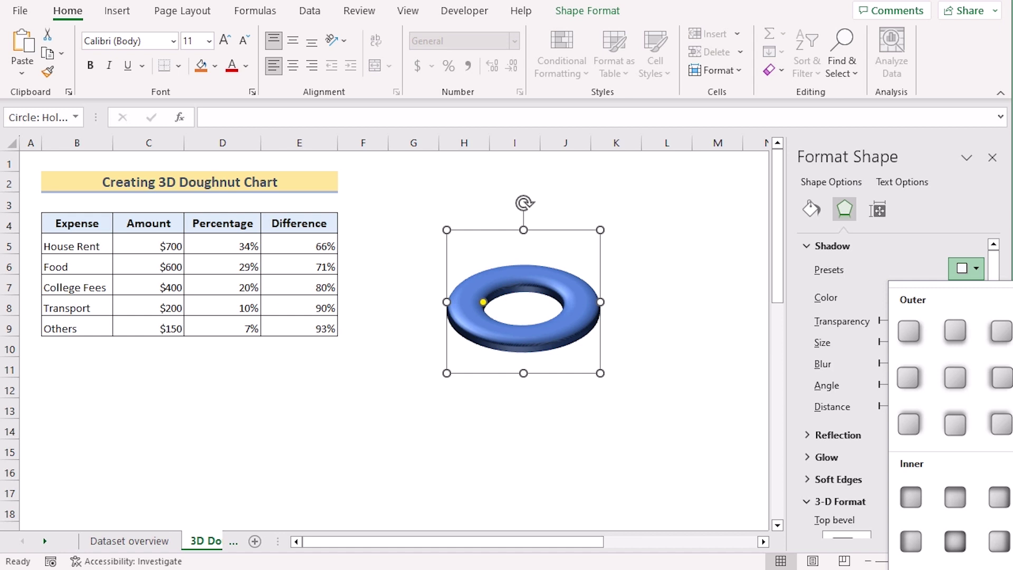
left_click(915, 426)
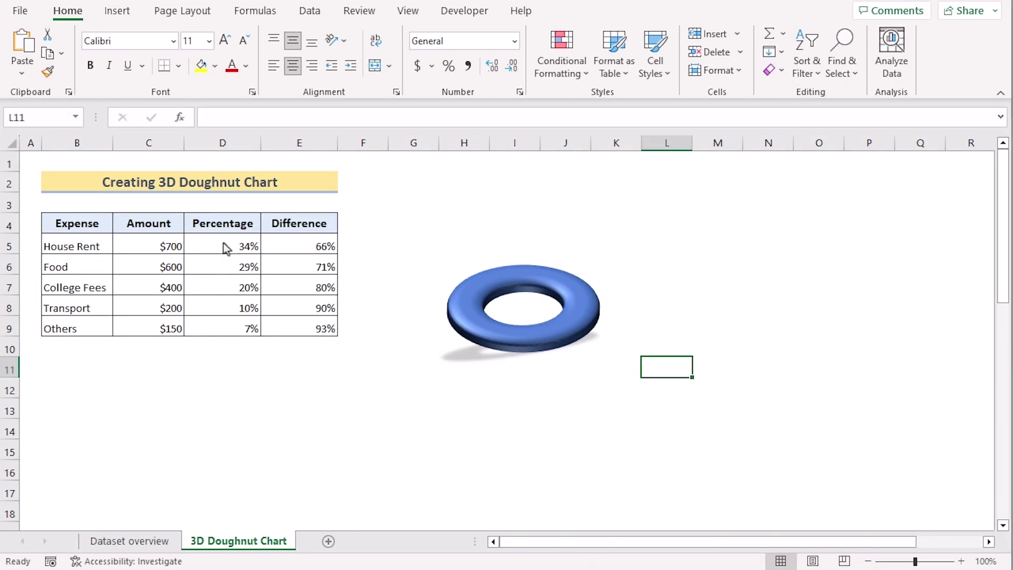
- Insert a 2-D pie chart from D5:E5 showing House Rent's 34% / 66% split
left_click(223, 242)
left_click(287, 246, "shift")
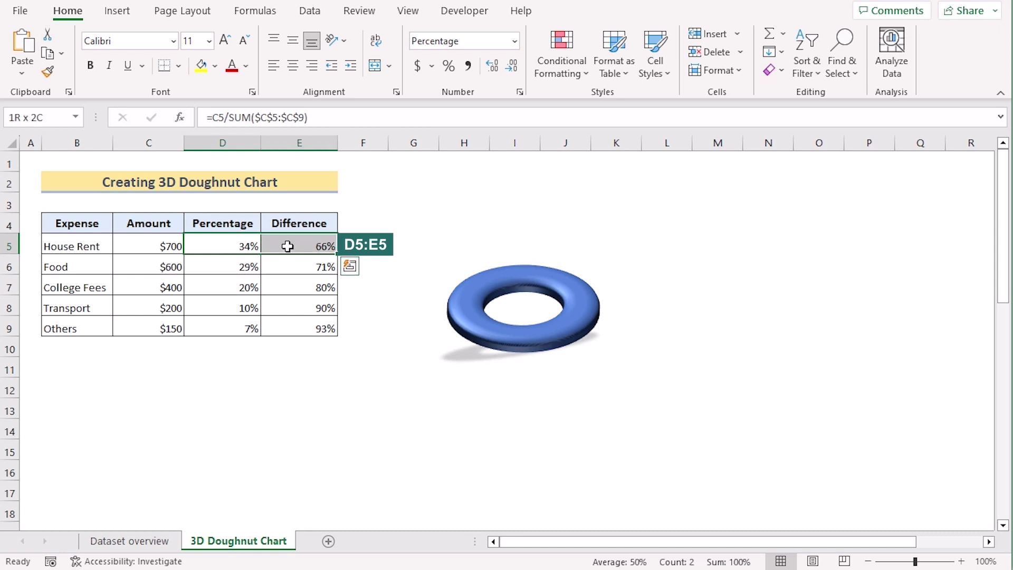
left_click(118, 12)
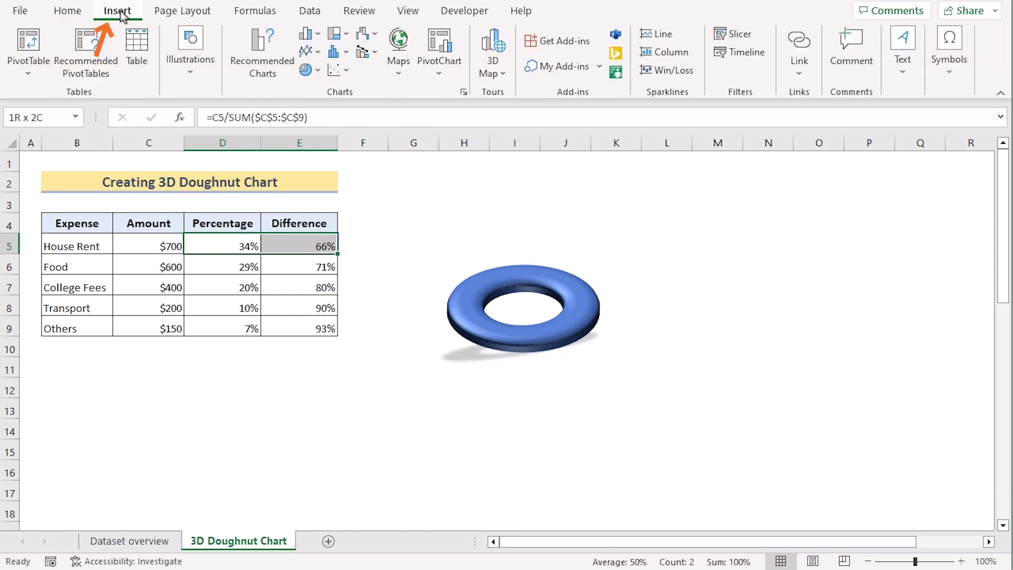
left_click(316, 76)
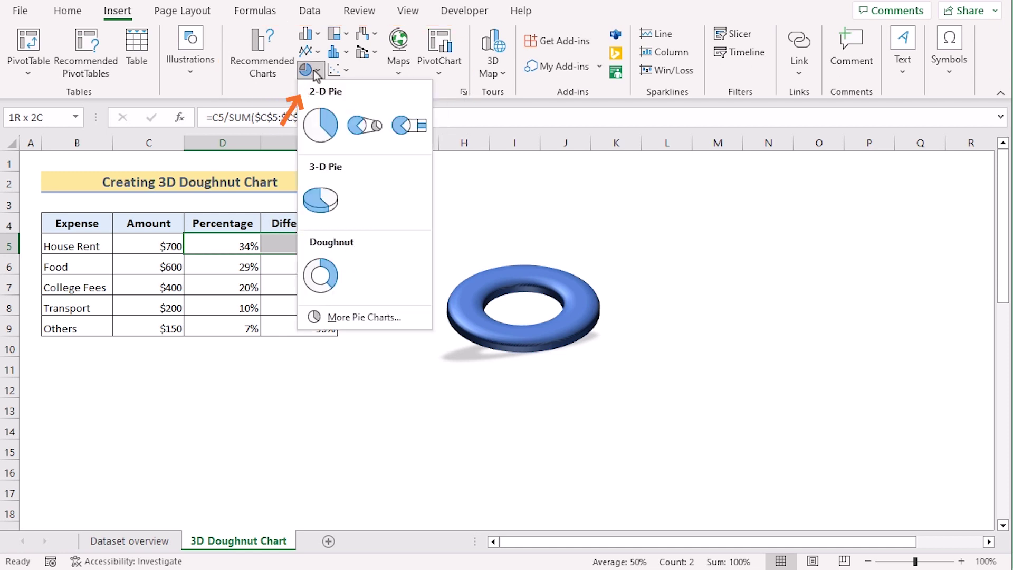
left_click(324, 120)
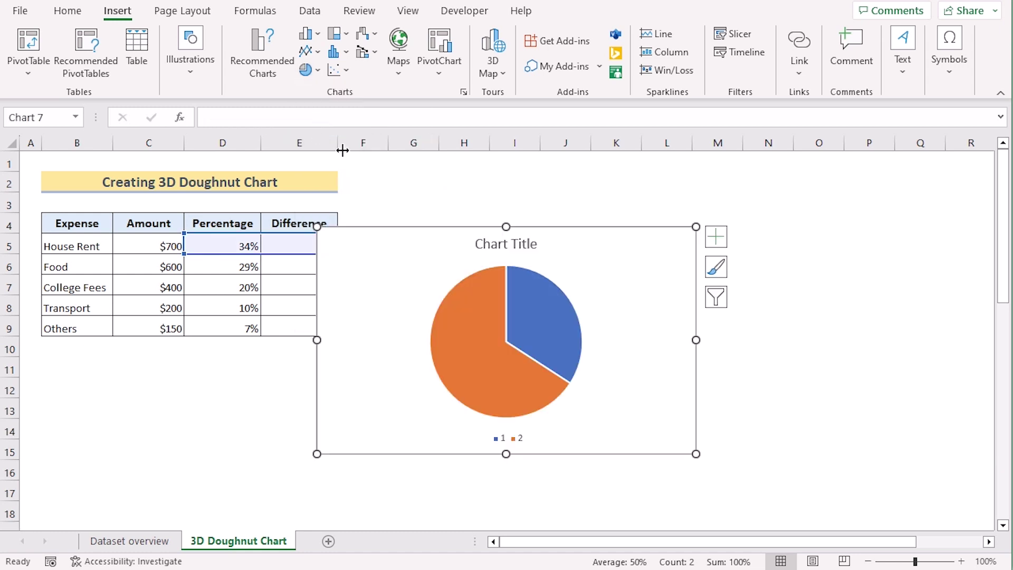
- Turn off the pie chart's Chart Title and Legend, then deselect the chart
left_click(724, 242)
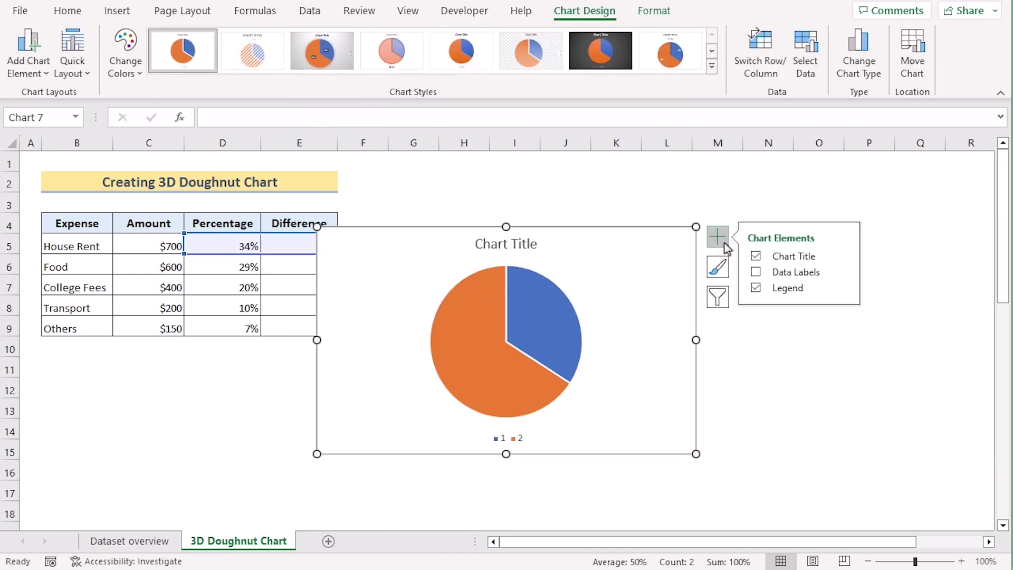
left_click(756, 255)
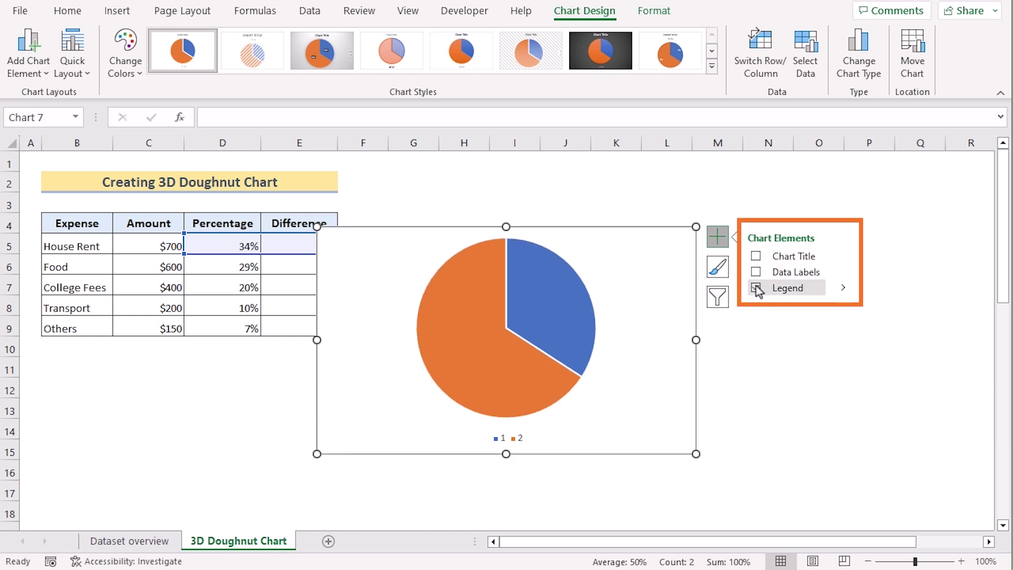
left_click(756, 288)
left_click(769, 429)
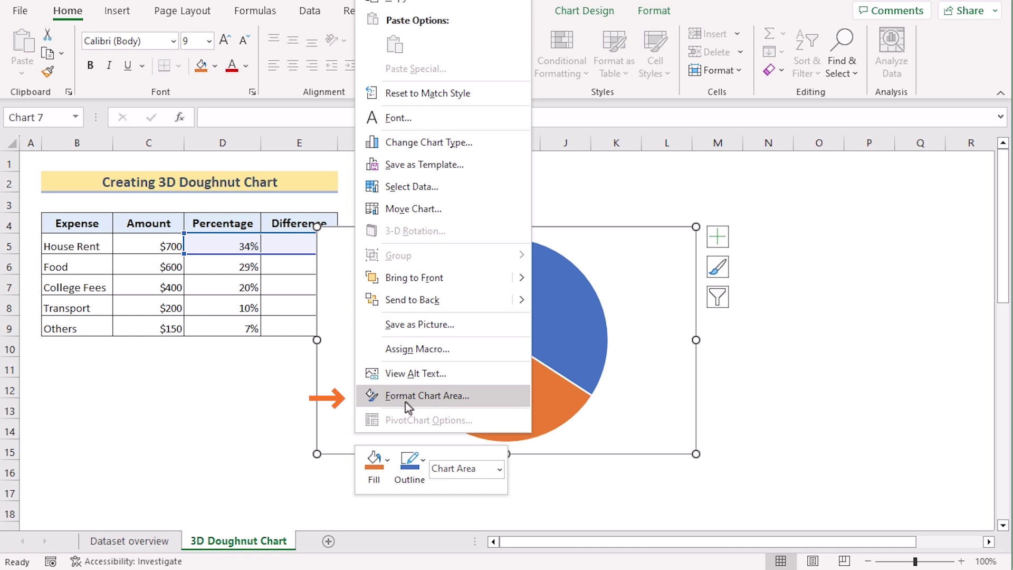
- Give the pie chart area No fill and No line border
left_click(457, 398)
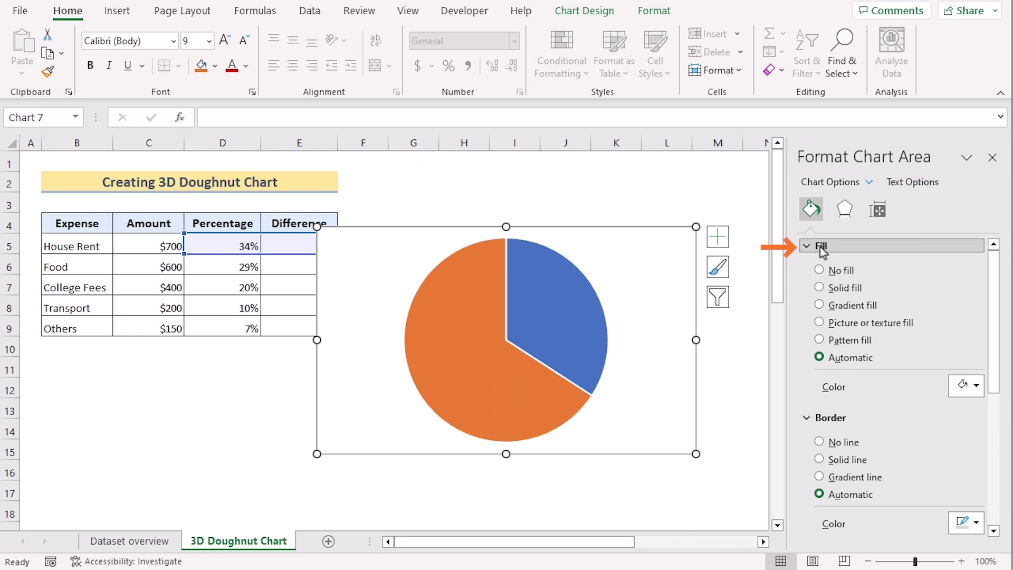
left_click(818, 270)
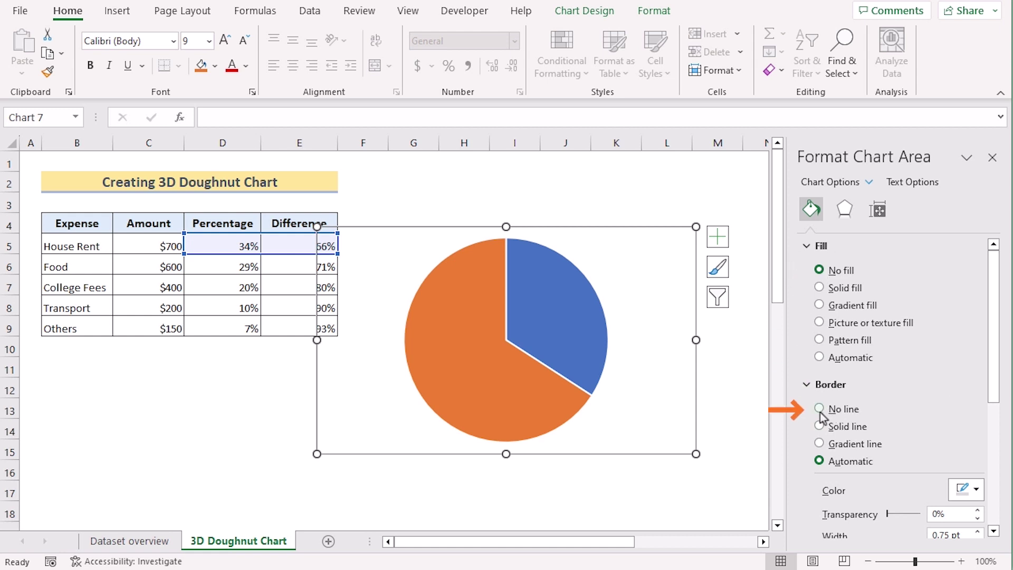
left_click(819, 410)
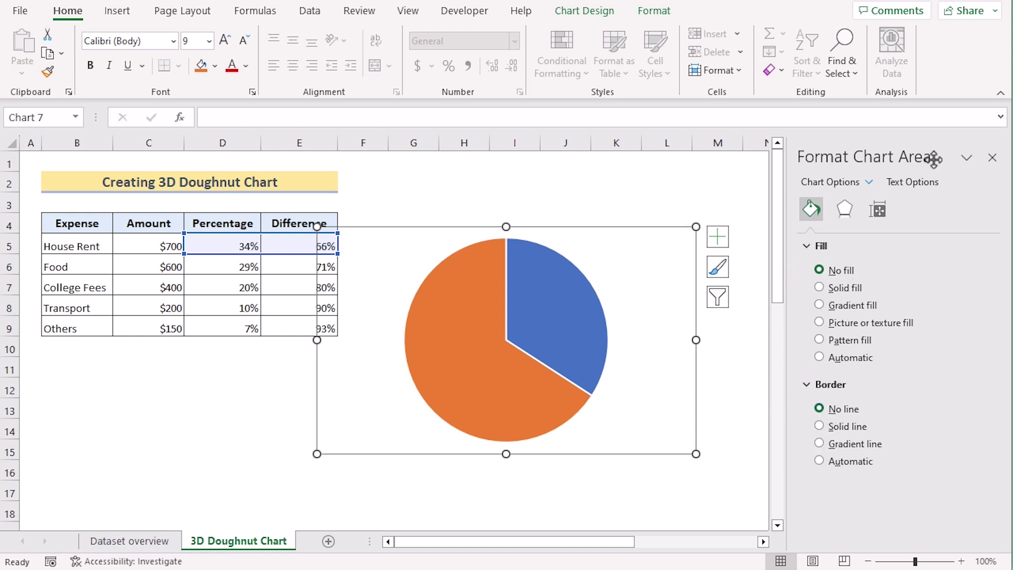
left_click(991, 158)
left_click(833, 301)
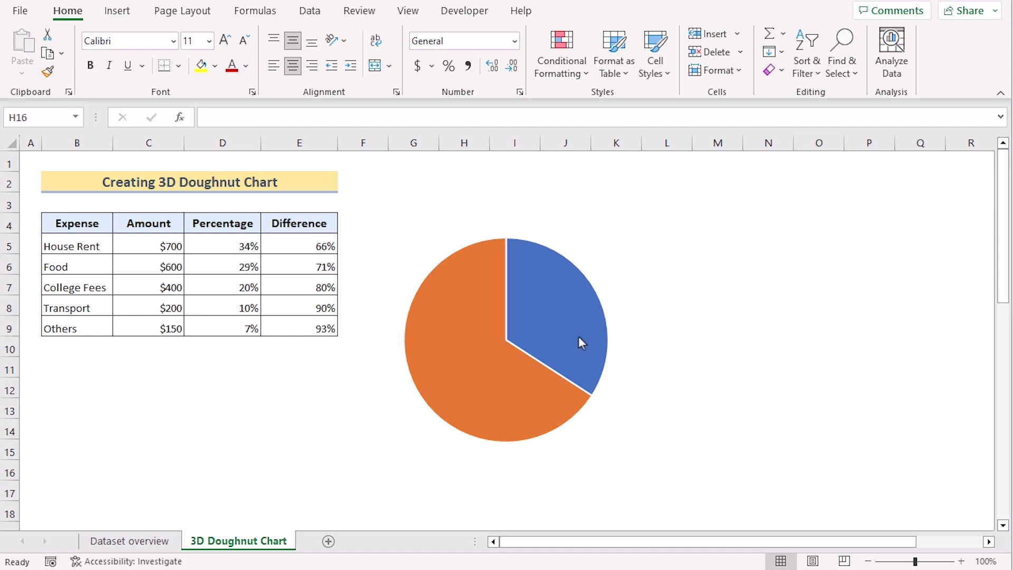
- Give the blue 34% pie slice no fill and no outline so the doughnut shows through
double_click(551, 323)
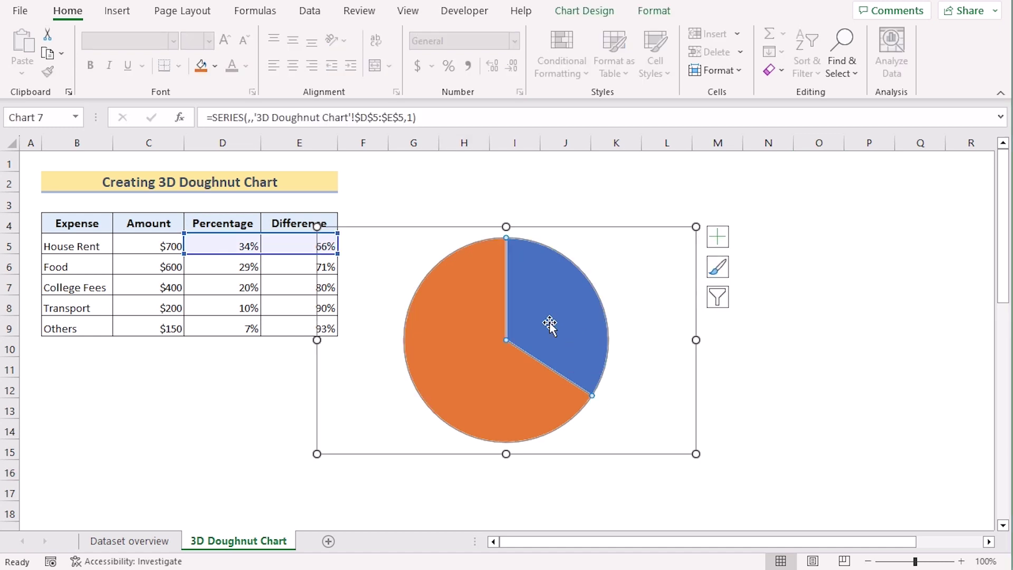
left_click(550, 325)
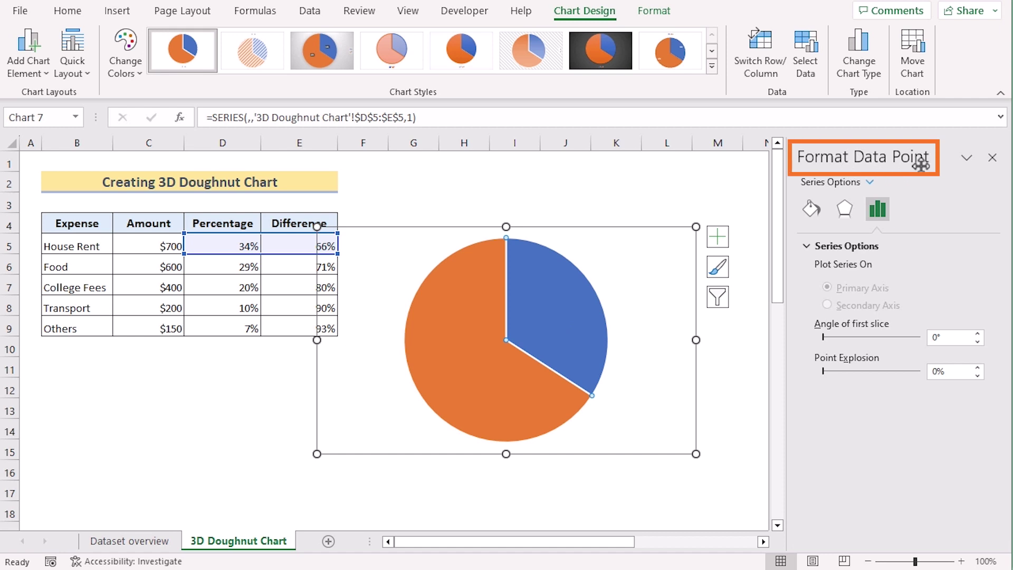
left_click(808, 210)
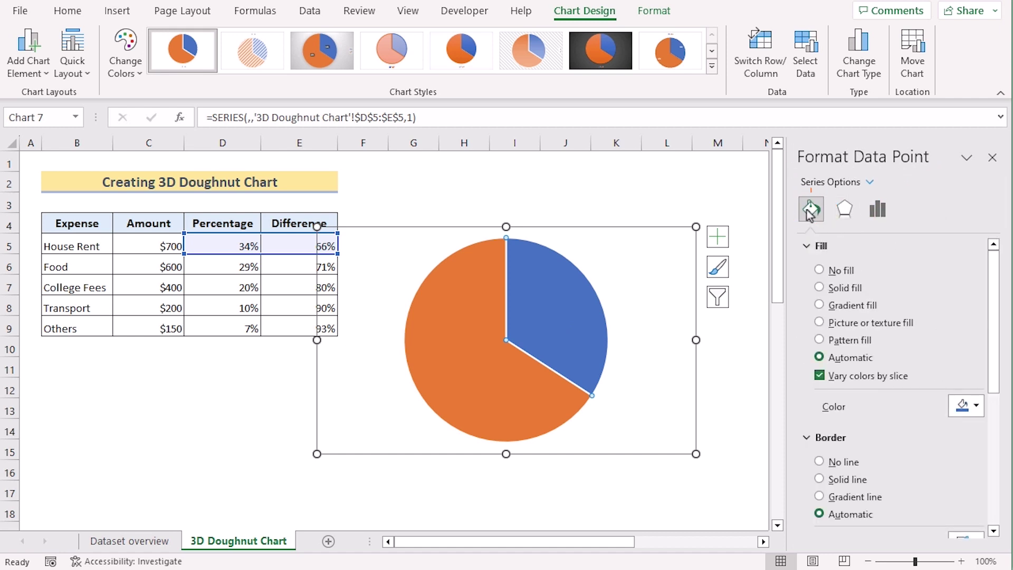
left_click(820, 272)
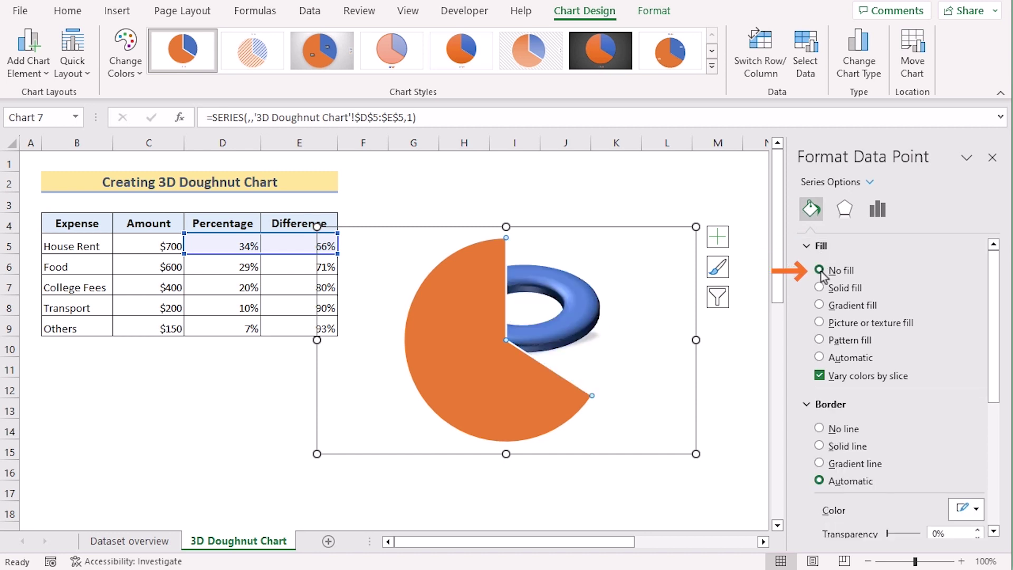
left_click(819, 430)
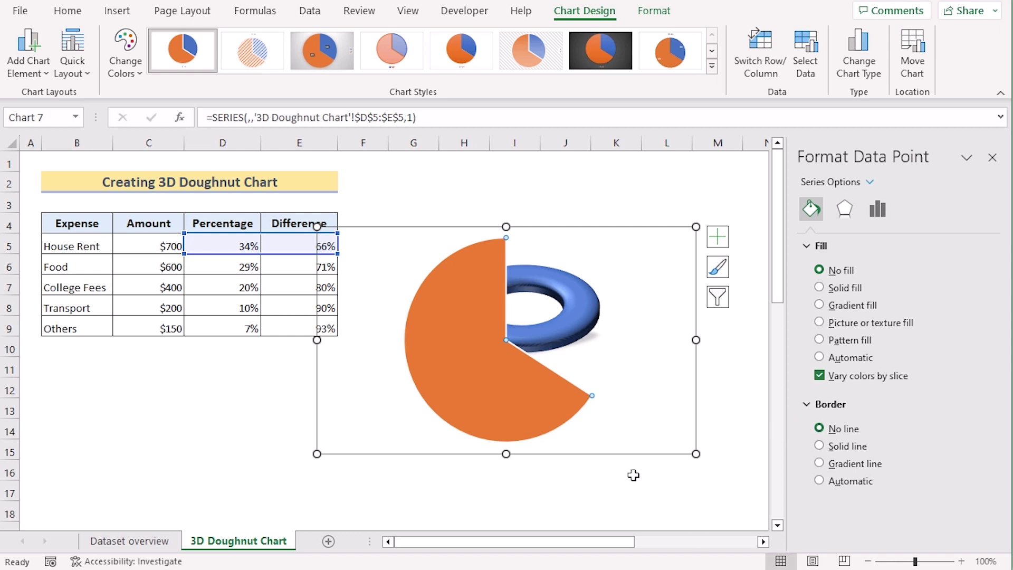
- Give the orange 66% pie slice a solid white fill at 80% transparency
left_click(653, 484)
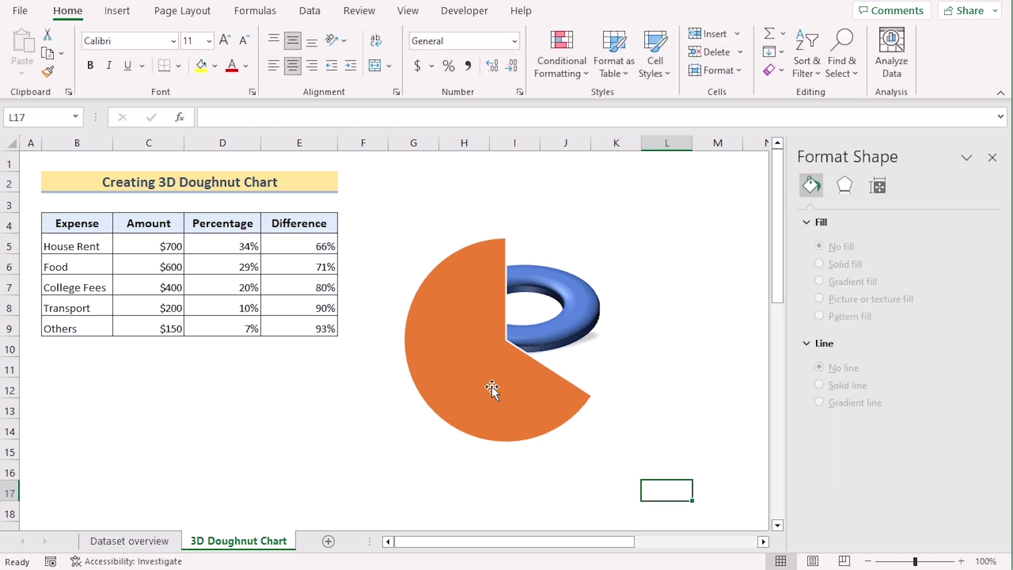
left_click(491, 386)
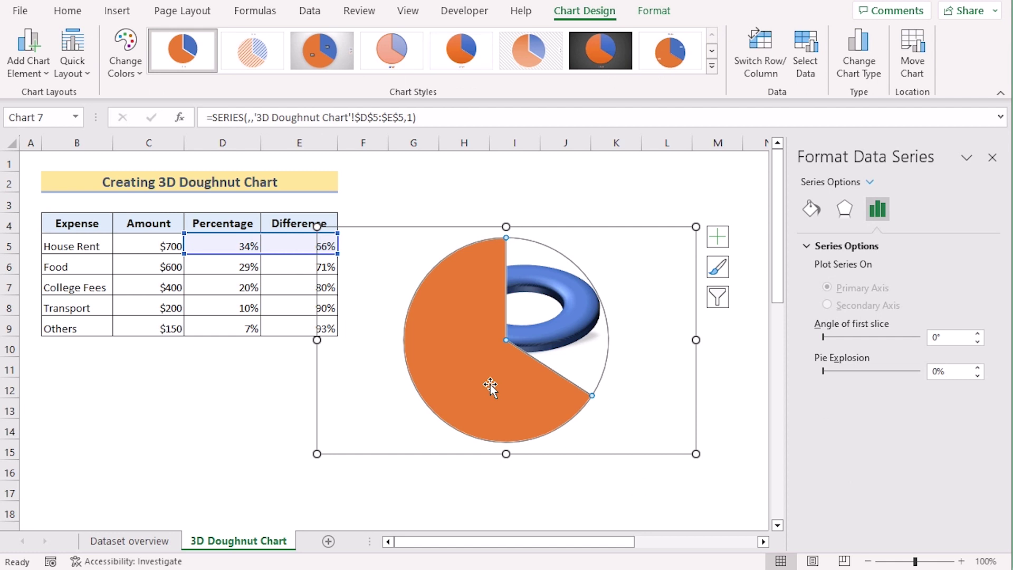
left_click(491, 386)
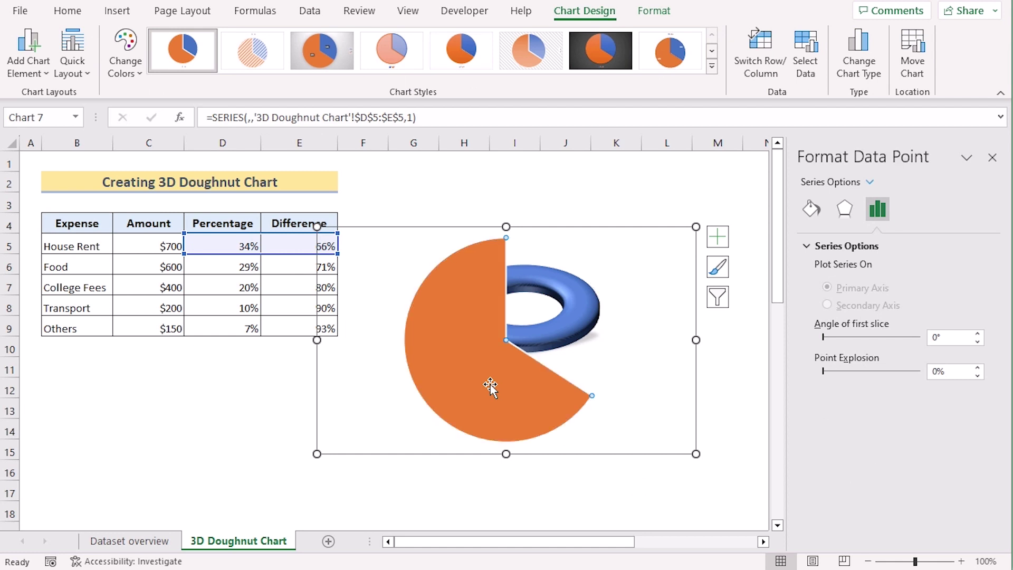
left_click(811, 209)
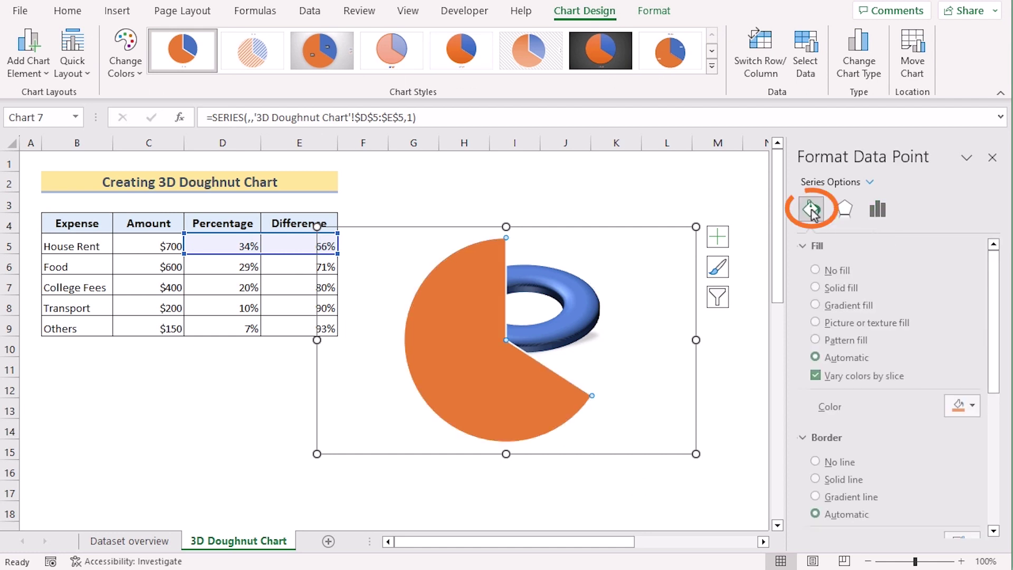
left_click(820, 288)
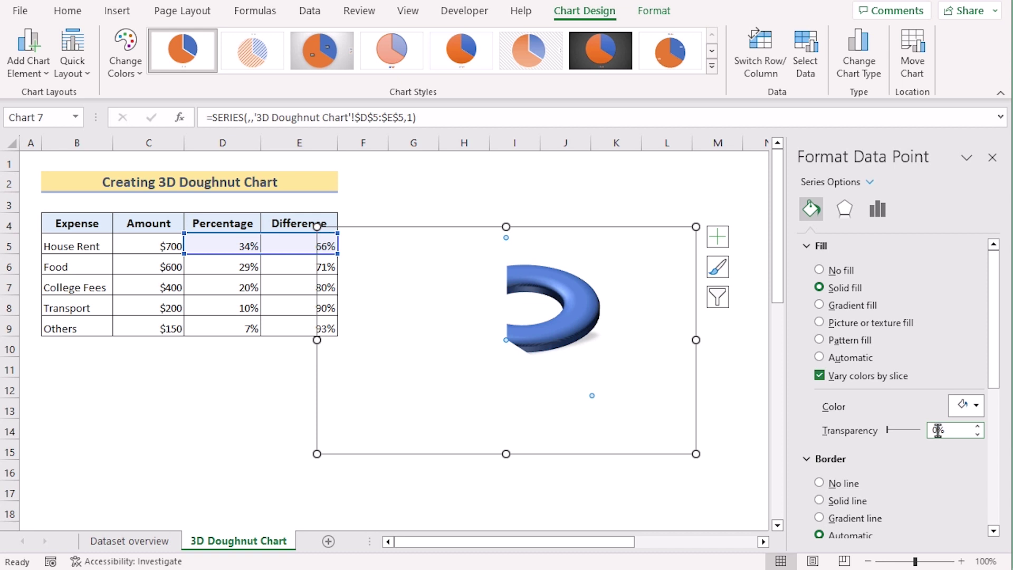
left_click_drag(936, 430, 925, 435)
type("80")
key("Return")
left_click(649, 455)
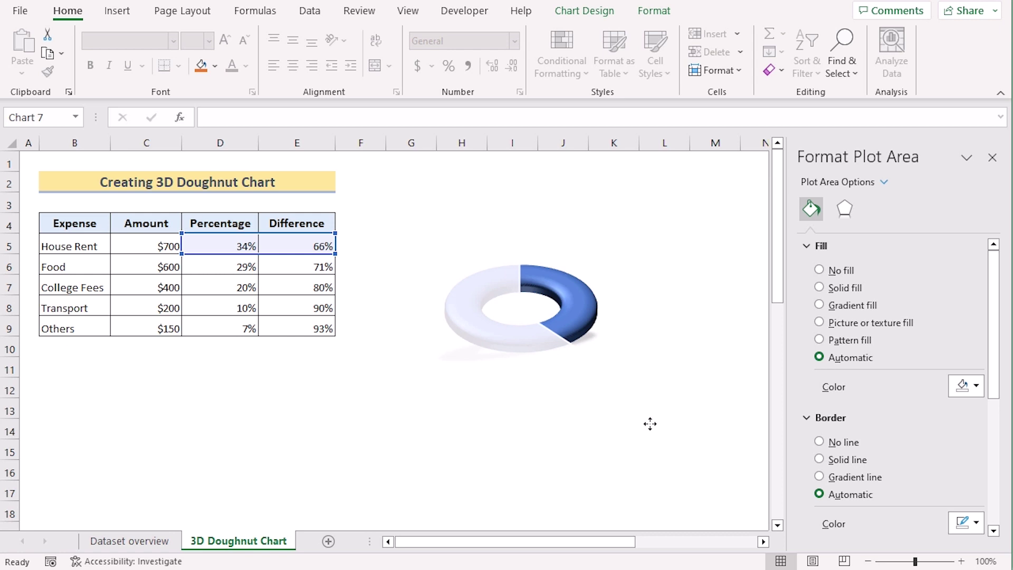
- Deselect the chart to close the Format pane, ending with cell K2 selected
left_click(650, 424)
left_click(662, 471)
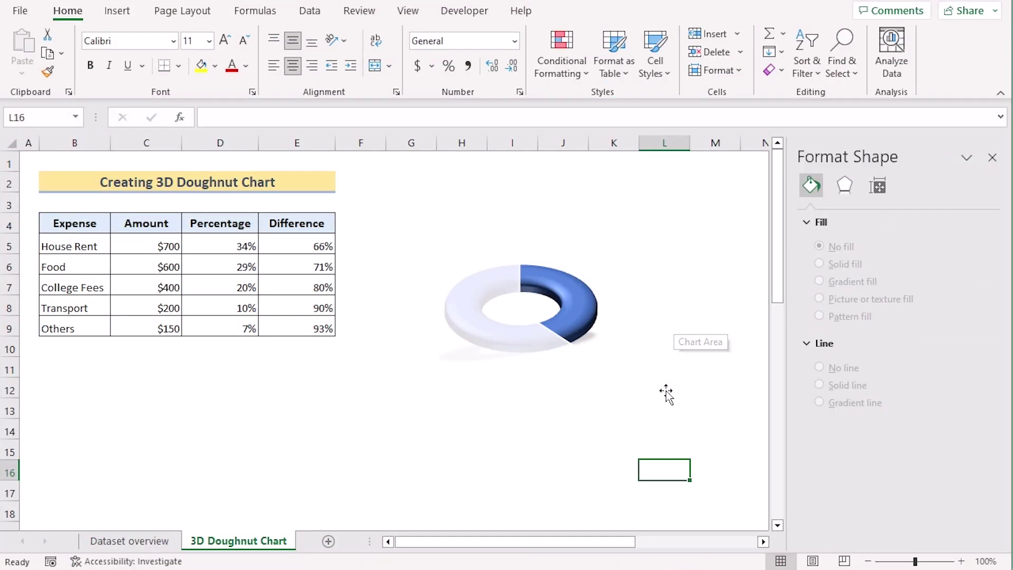
left_click(638, 200)
left_click(627, 183)
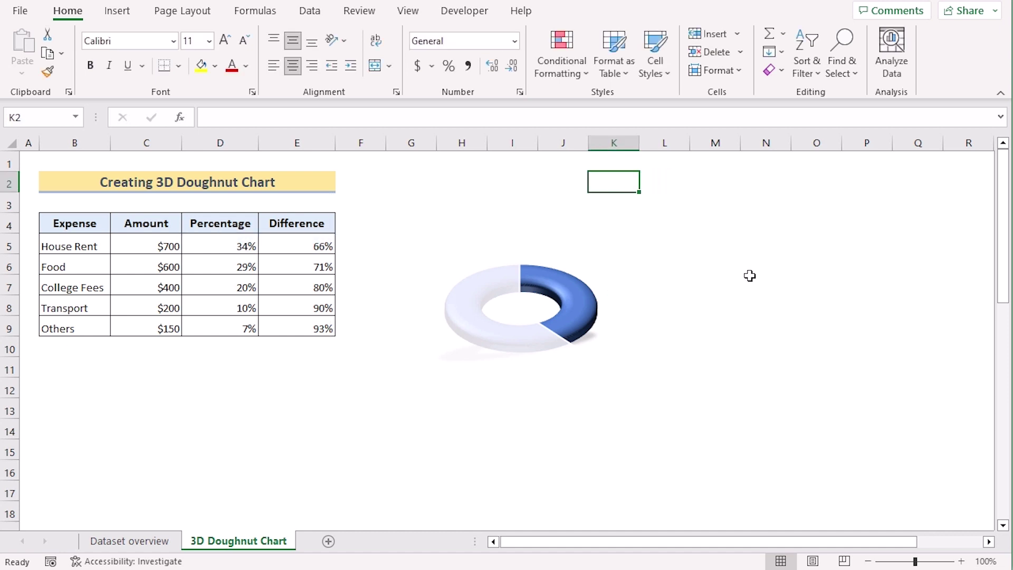
- Enter =B5 (House Rent) in K2 and =D5 (34%) in K3, then reselect K2
type("=")
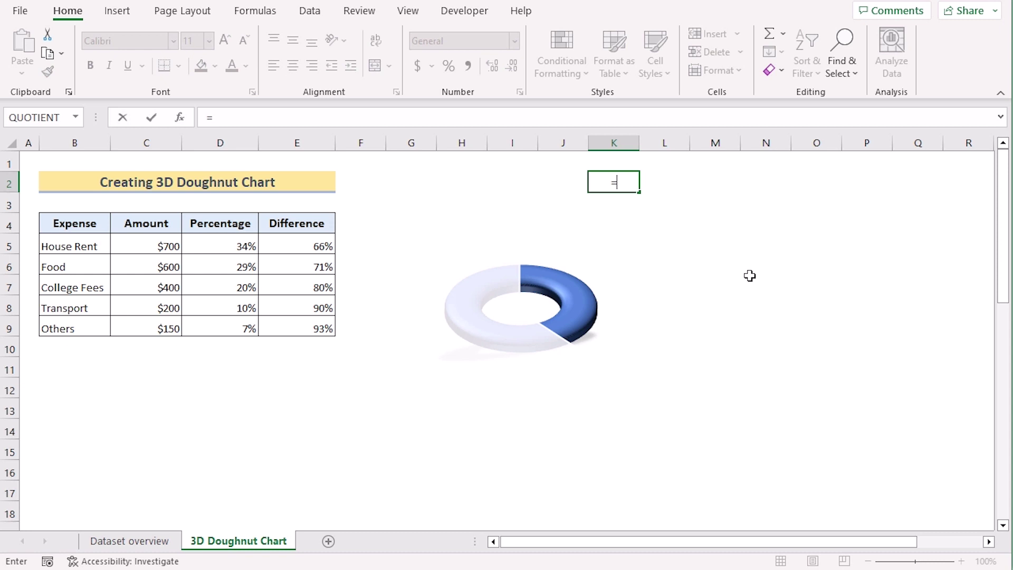
left_click(88, 244)
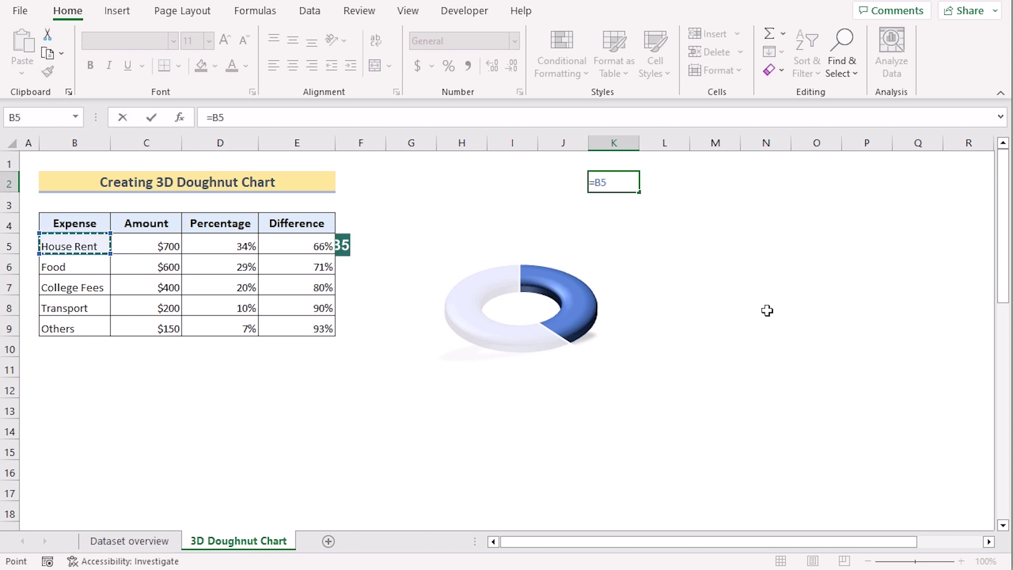
key("Return")
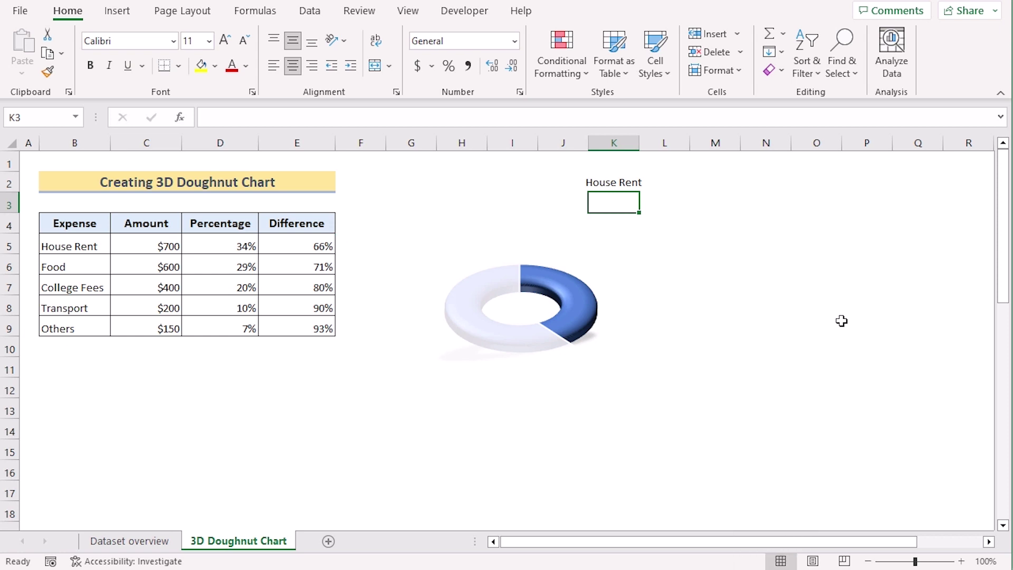
type("=")
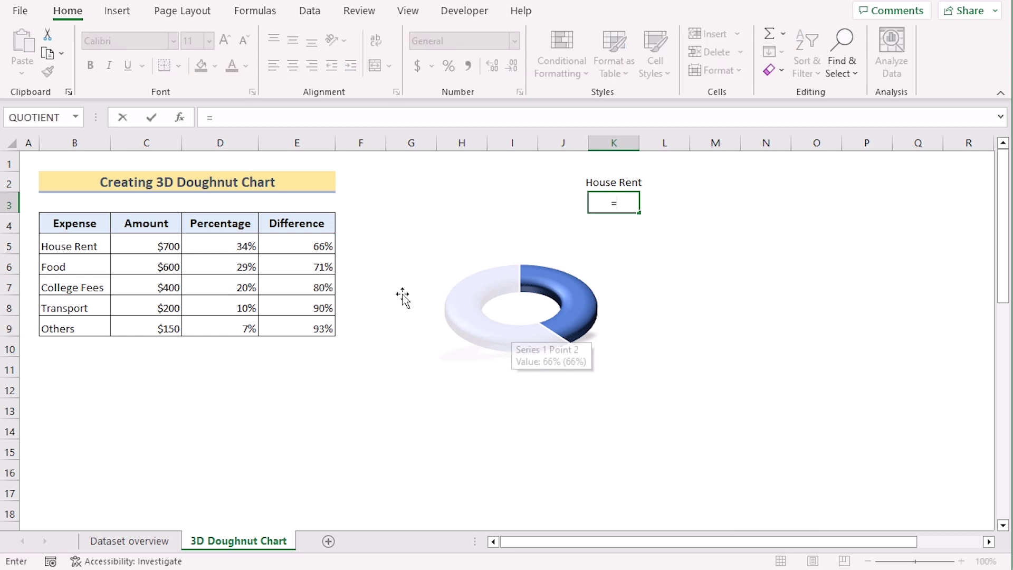
left_click(232, 242)
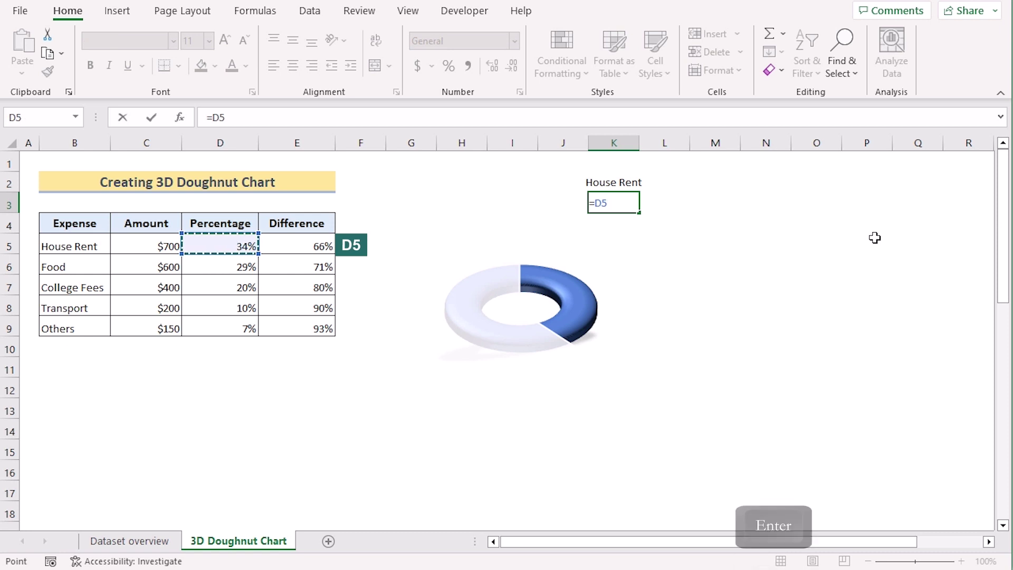
key("Return")
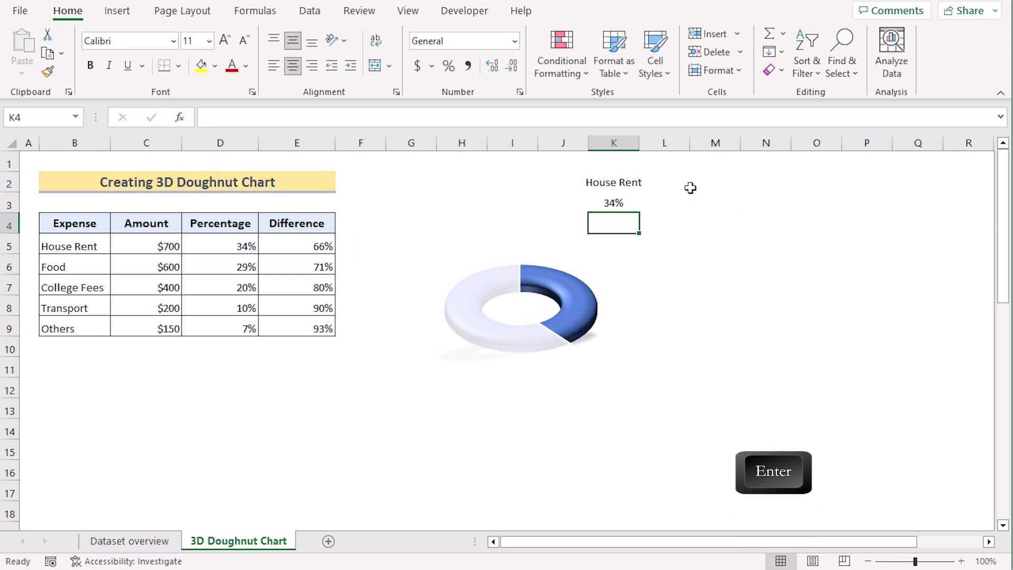
left_click(629, 183)
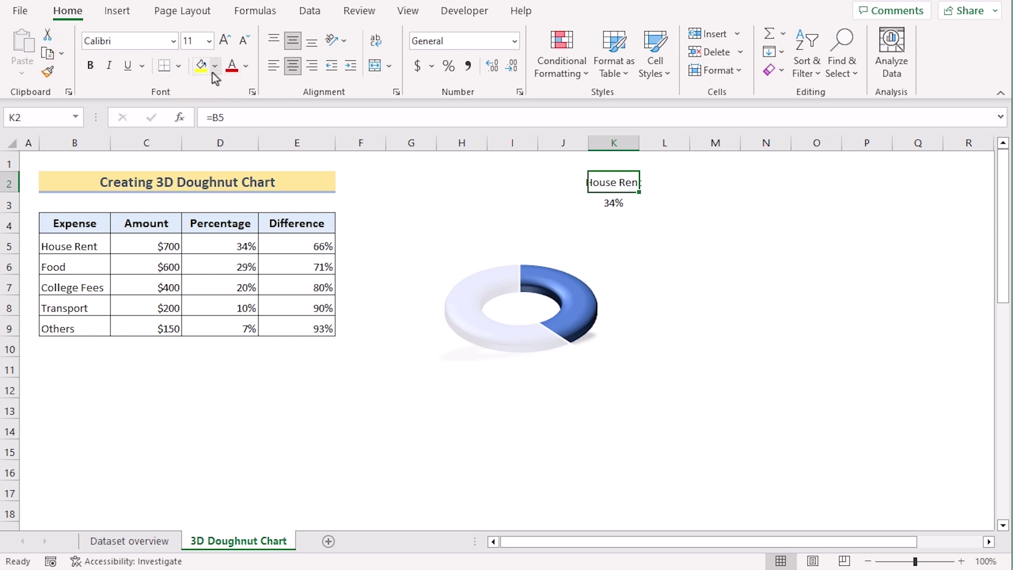
- Colour the House Rent label in K2 red and set K2 and K3 to font size 26
left_click(244, 68)
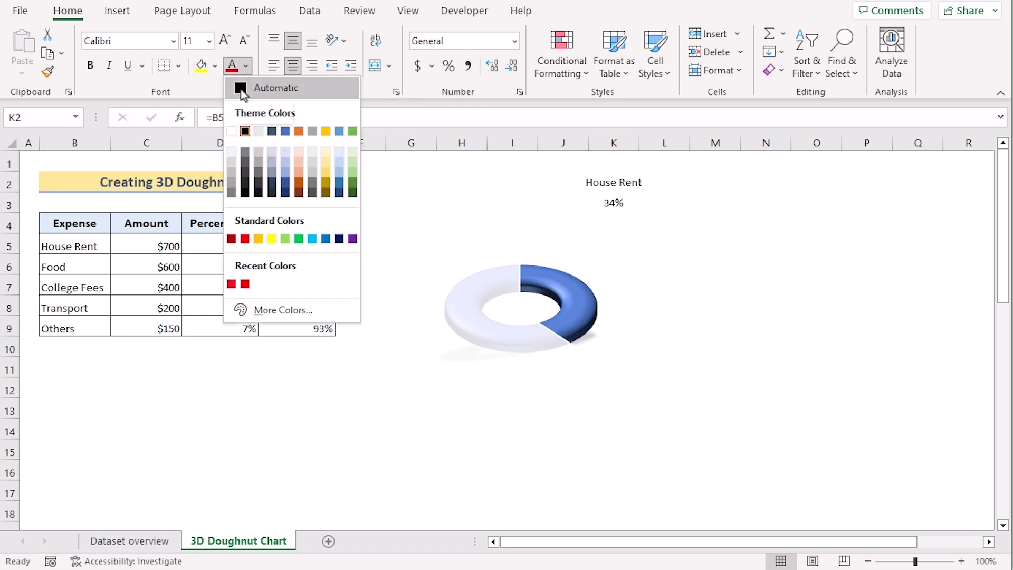
left_click(245, 240)
left_click(209, 42)
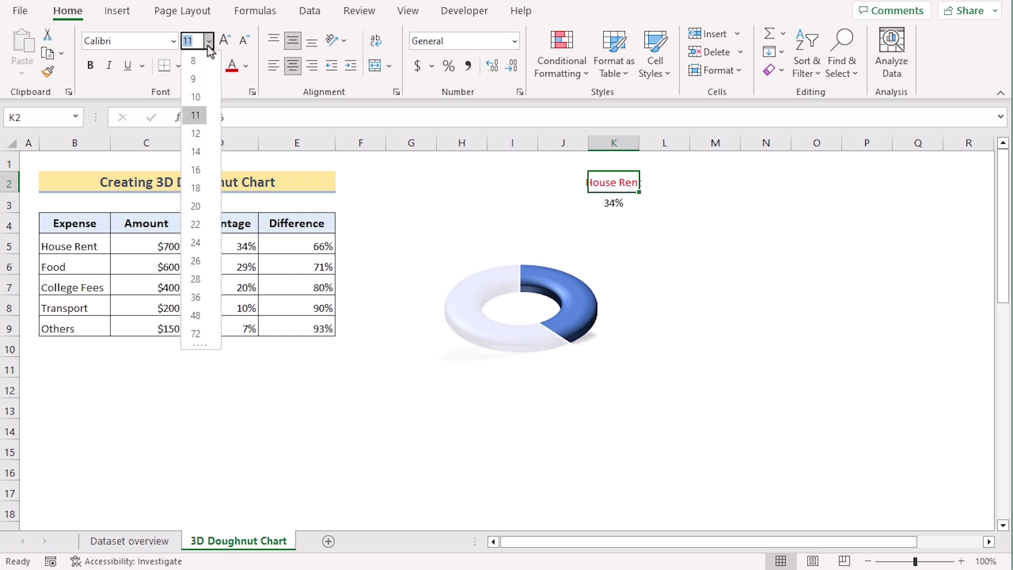
left_click(200, 262)
key("Down")
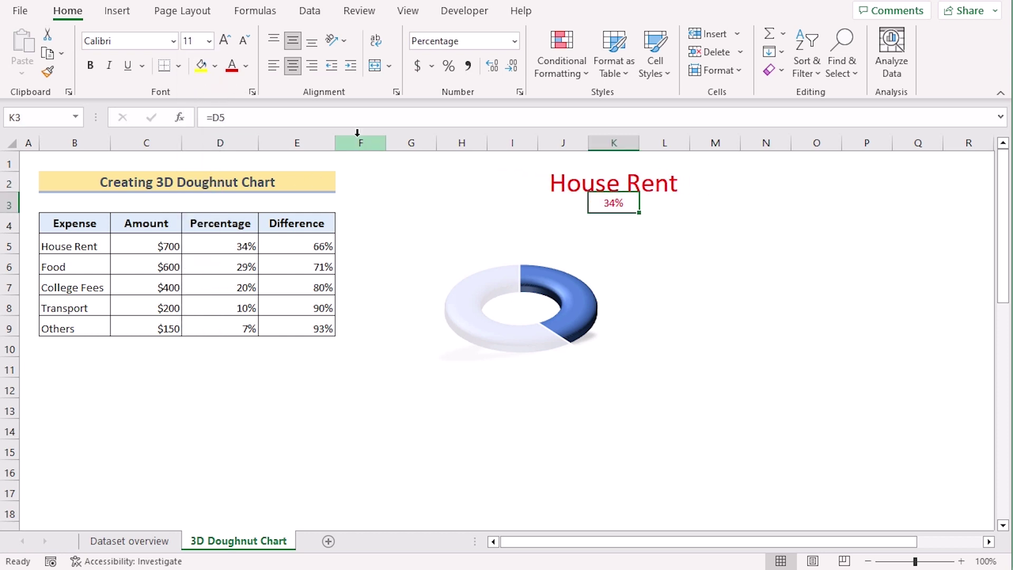
left_click(209, 43)
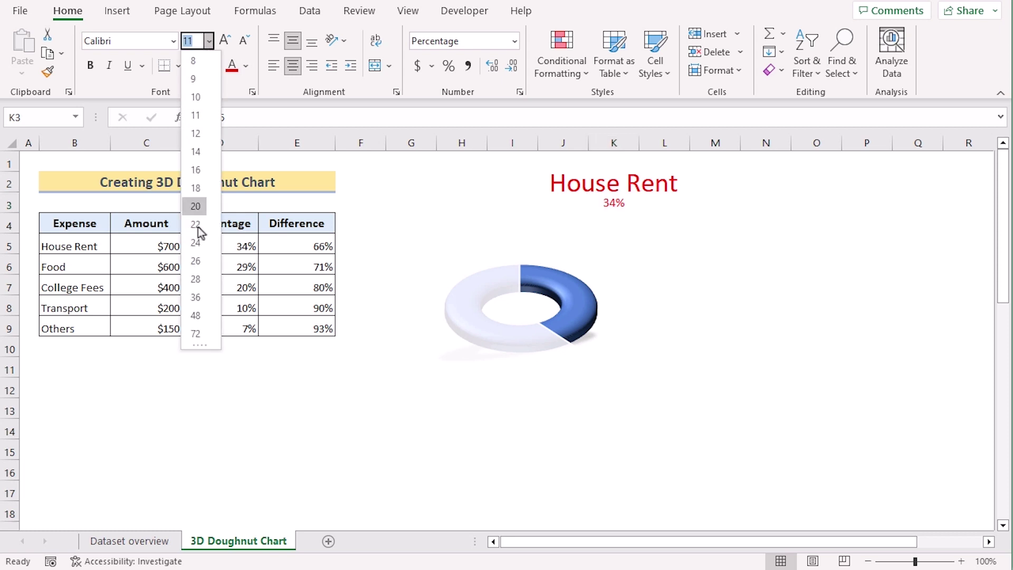
left_click(201, 263)
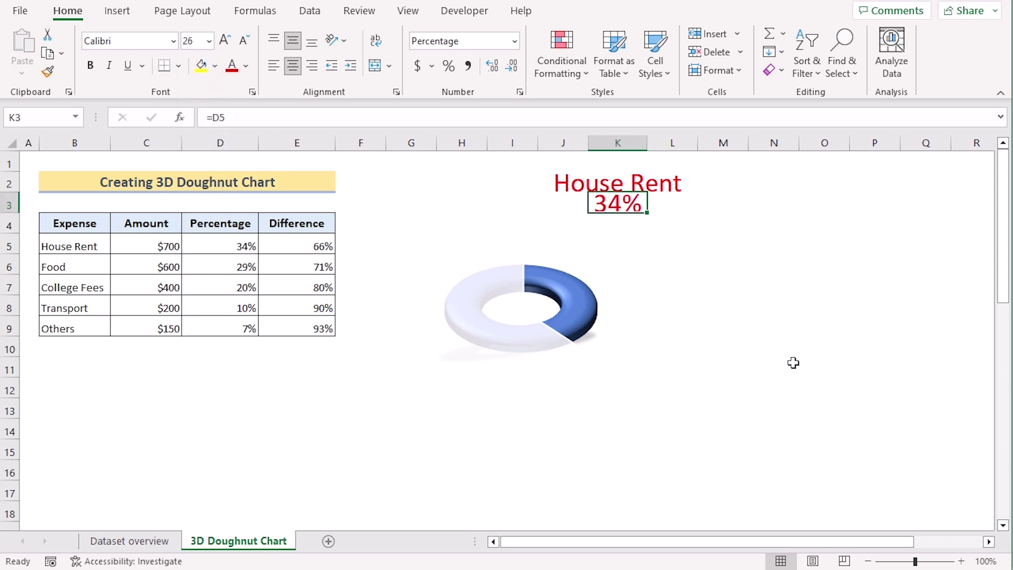